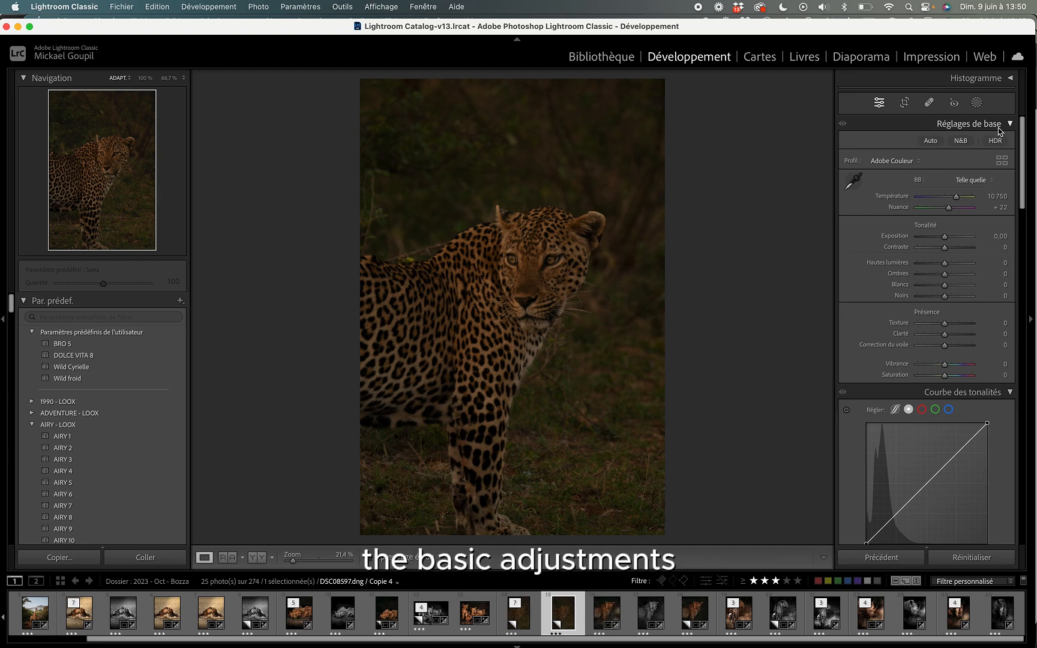
# Apply the user preset Wild Cyrielle to the leopard photo.
pyautogui.scroll(-10, 958, 401)
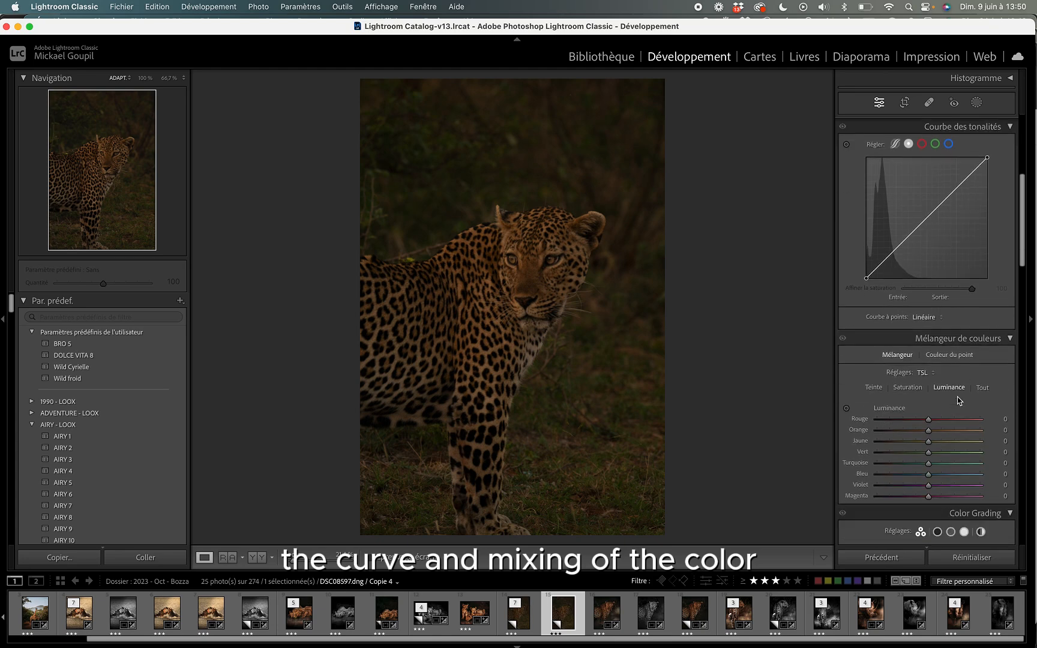
pyautogui.scroll(-5, 977, 381)
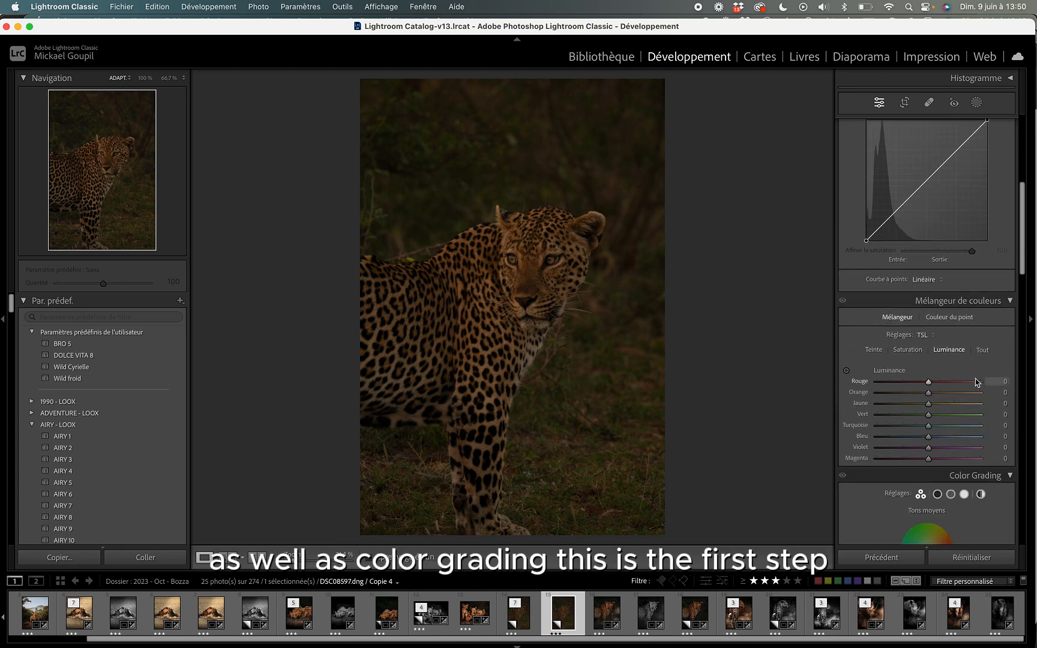
pyautogui.scroll(15, 984, 390)
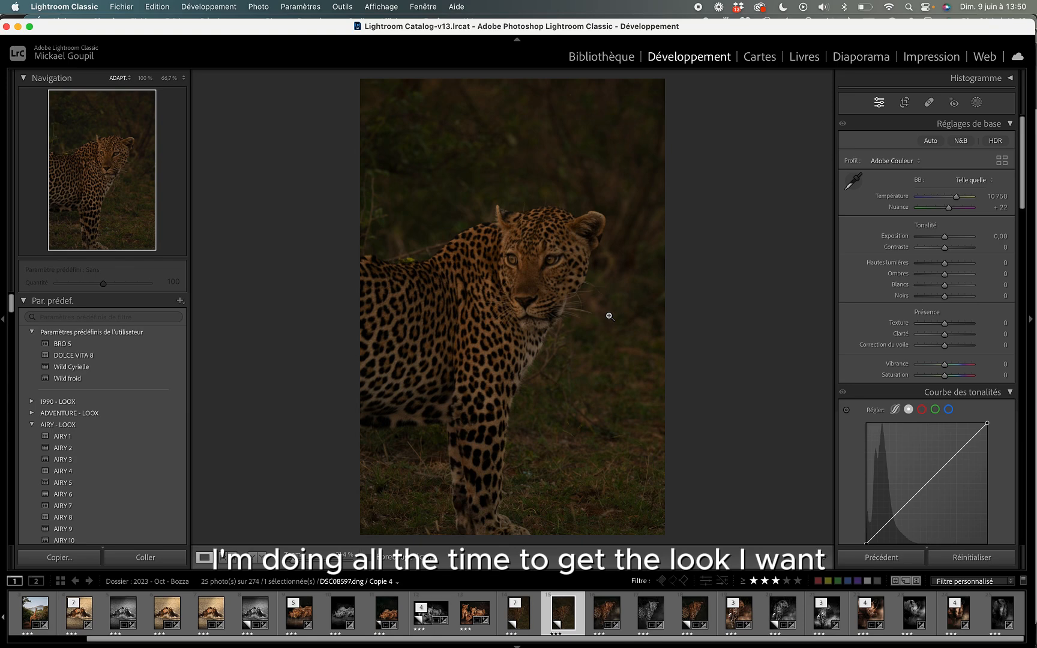
pyautogui.click(94, 370)
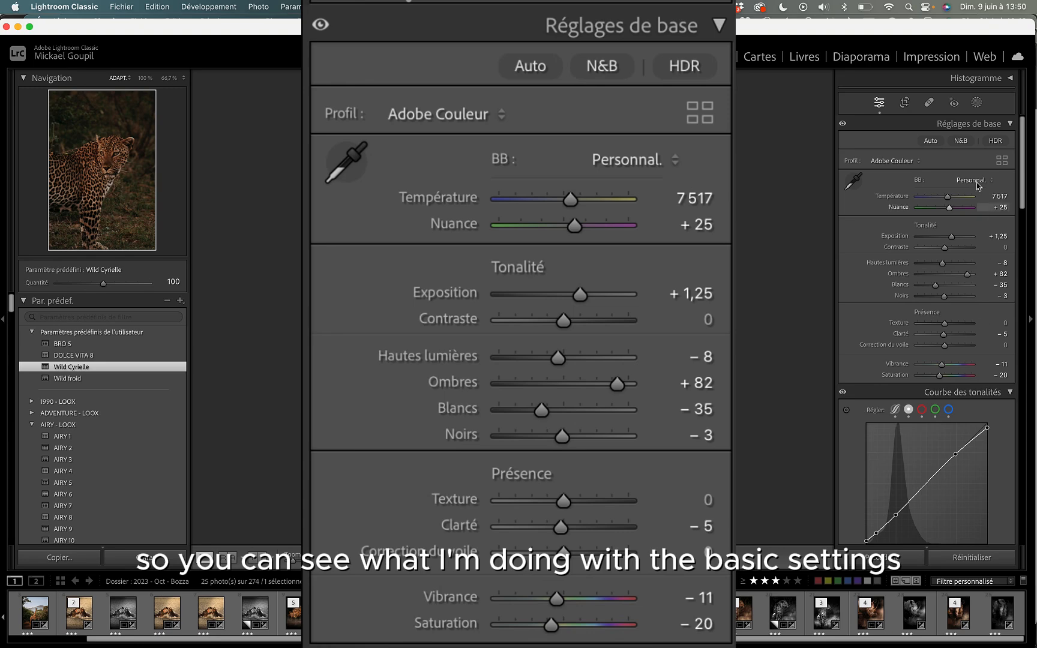
# Examine the preset's basic adjustments, tone curve, color mixer luminance, saturation and hue values, and color grading.
pyautogui.scroll(-5, 975, 363)
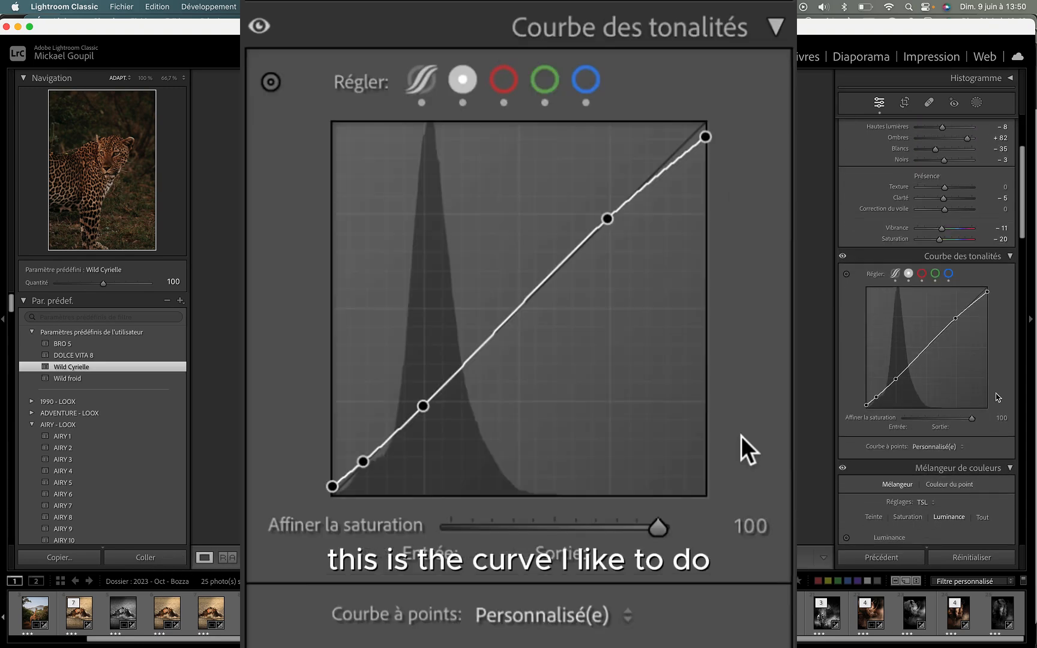
pyautogui.scroll(-3, 996, 393)
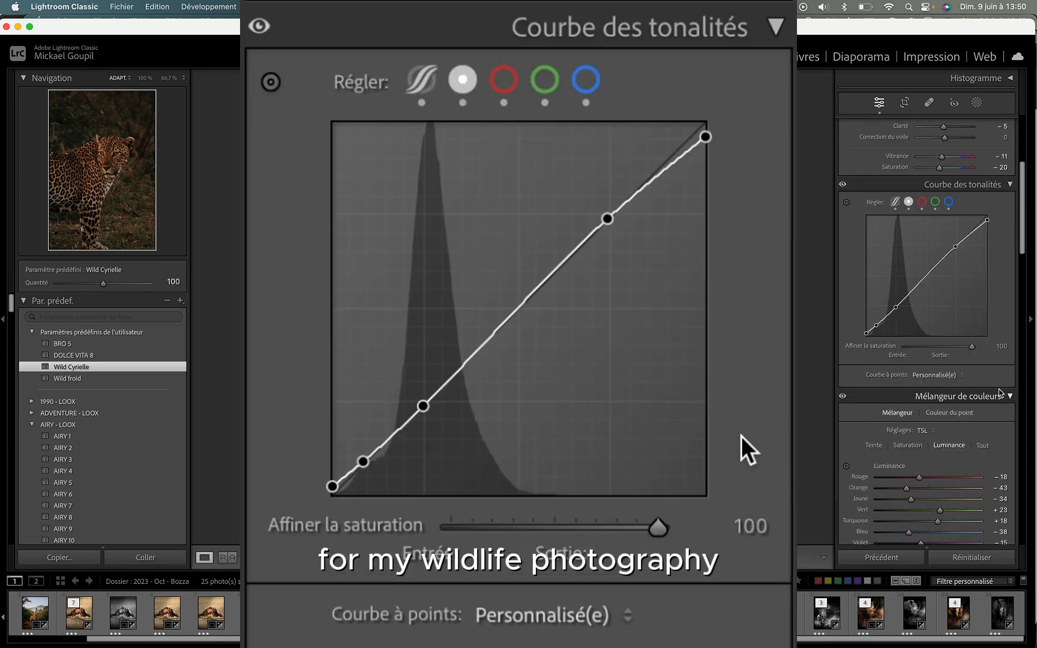
pyautogui.scroll(-6, 999, 390)
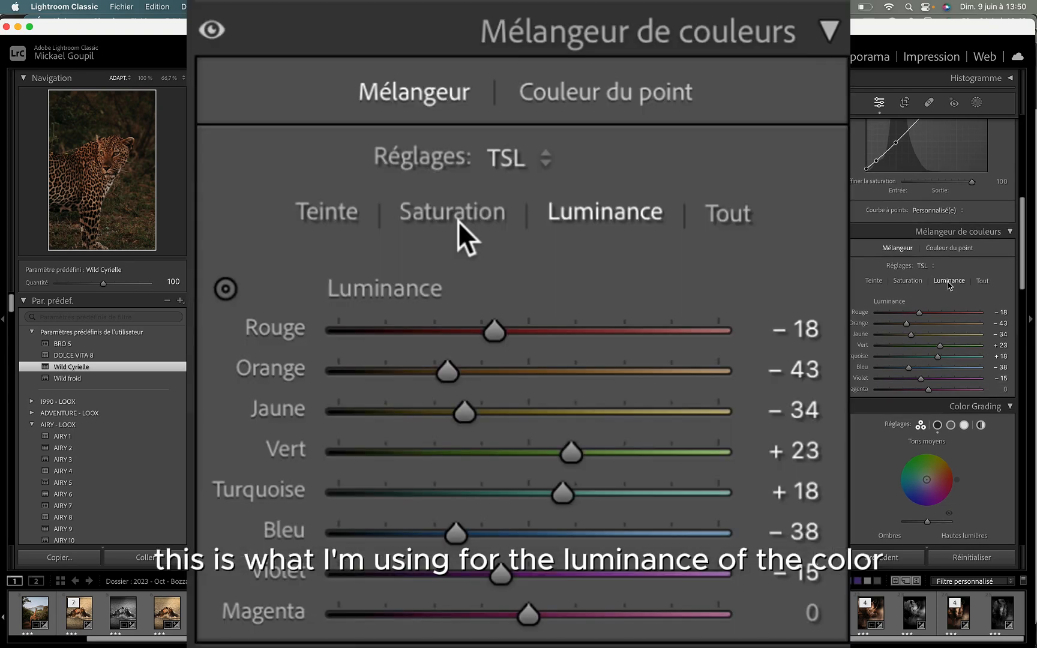
pyautogui.click(908, 280)
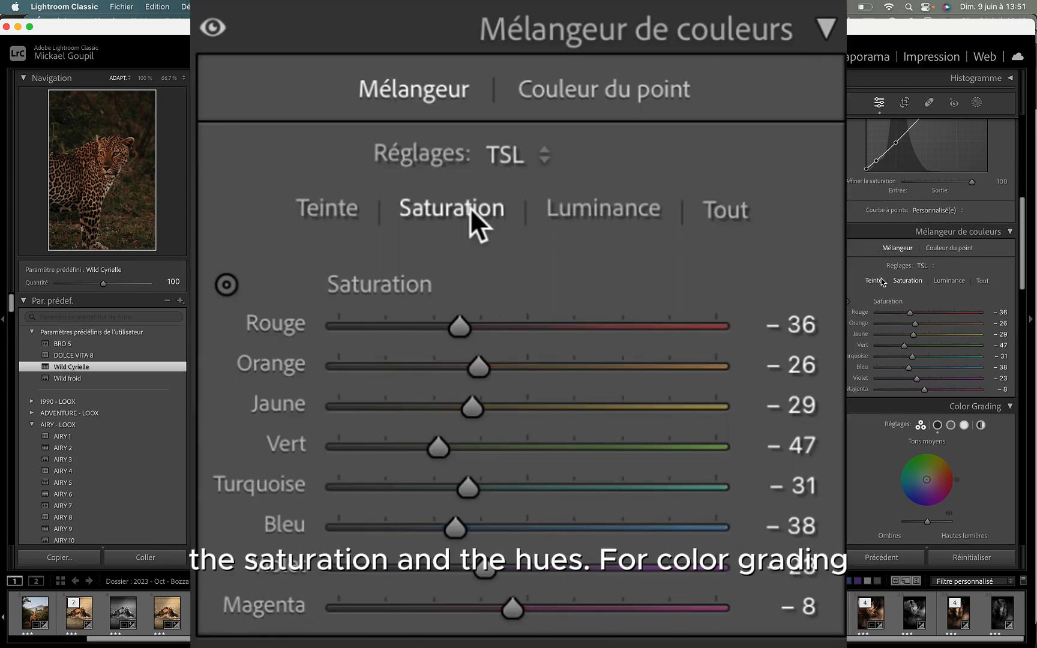
pyautogui.click(874, 281)
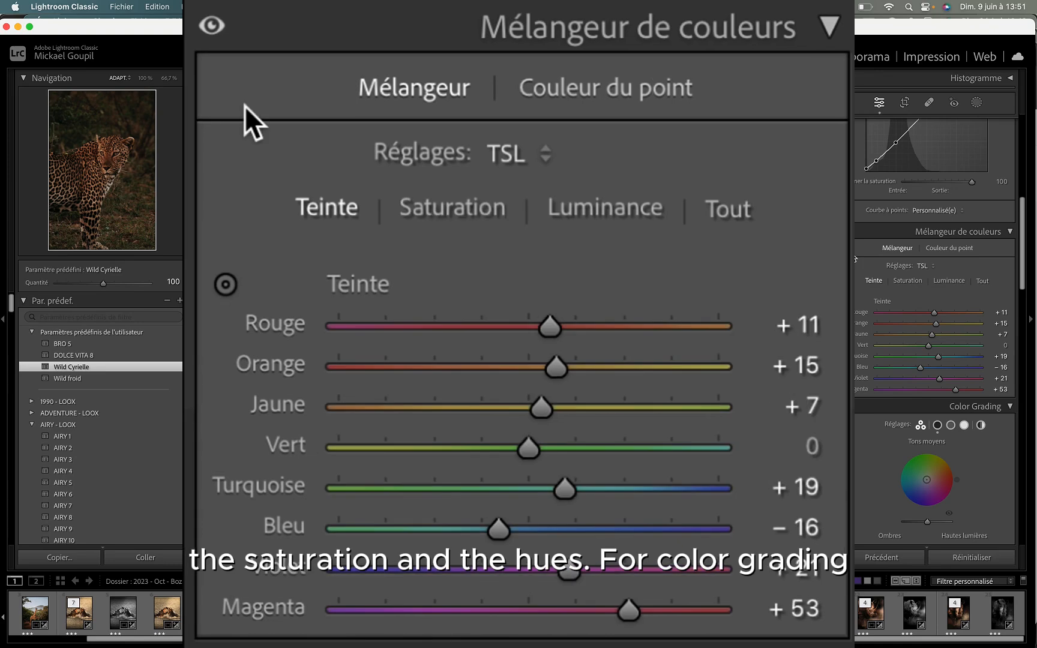
pyautogui.scroll(-5, 856, 259)
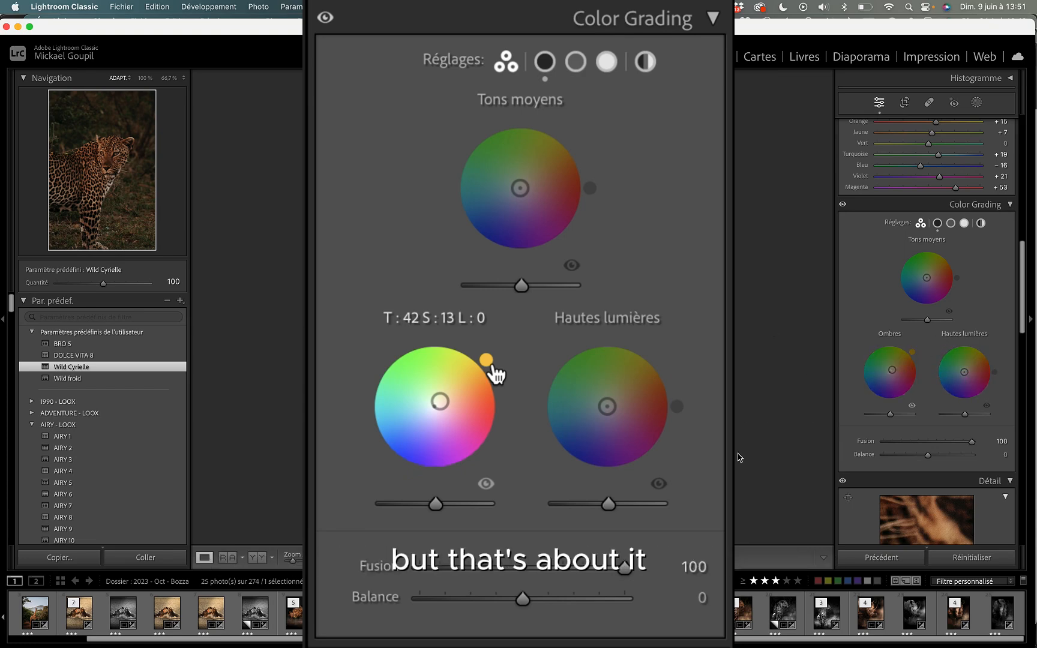
pyautogui.scroll(5, 971, 292)
pyautogui.scroll(6, 970, 292)
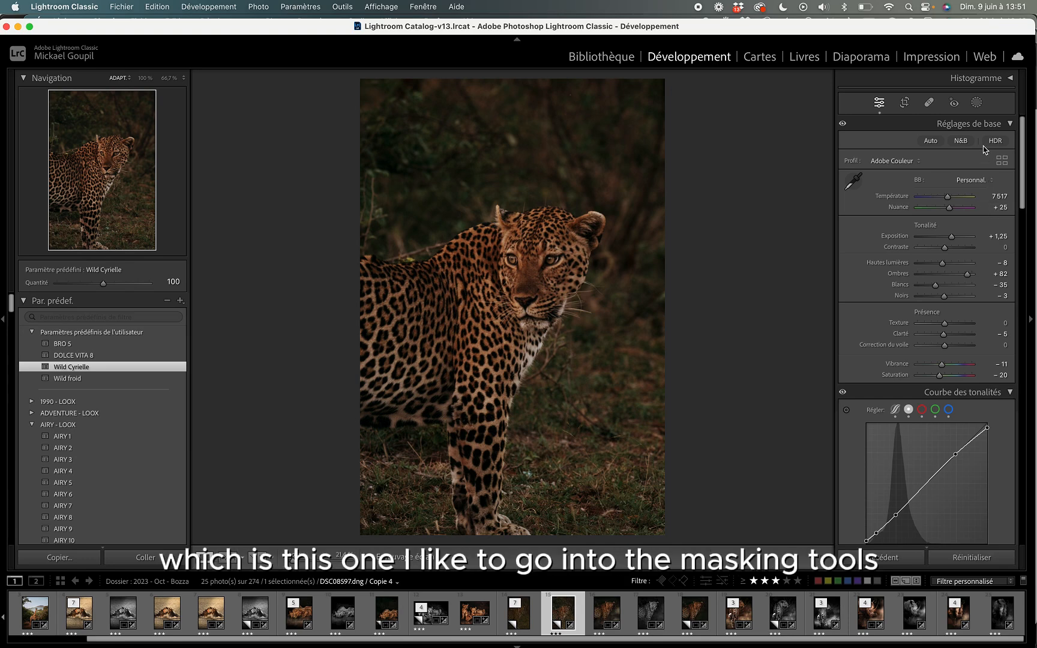
# Add a background mask to the photo and lower its exposure to −0,37.
pyautogui.click(976, 104)
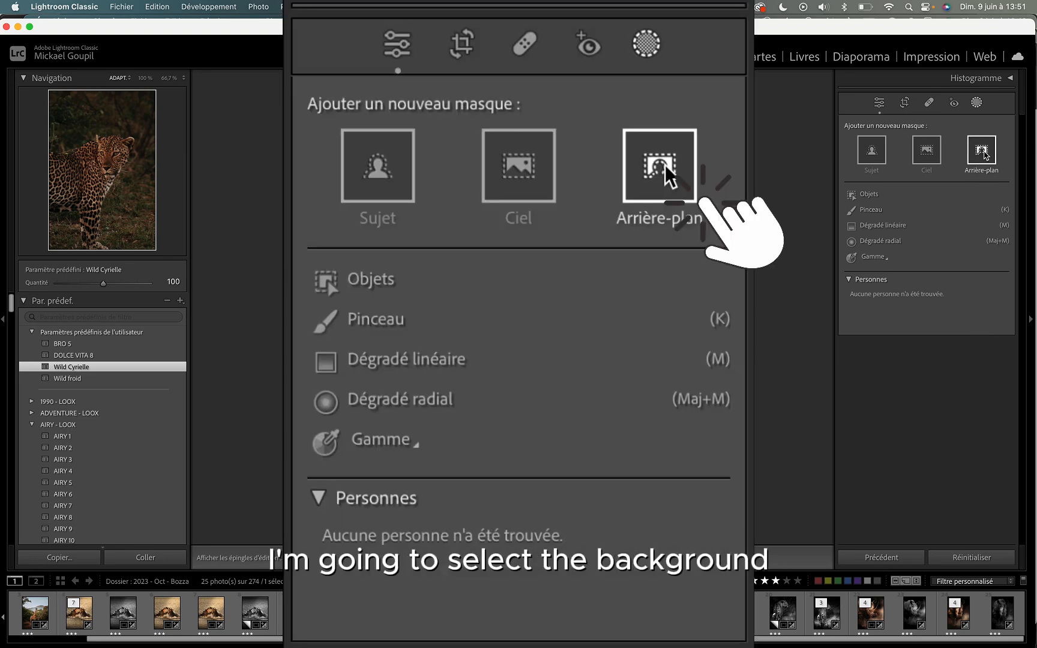
pyautogui.click(982, 153)
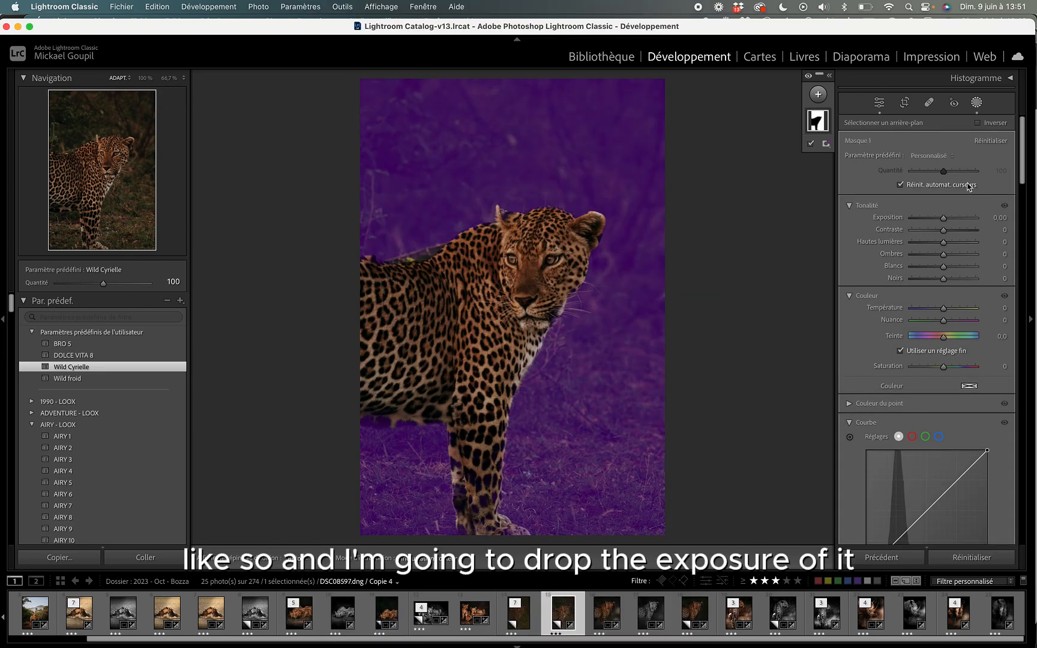
pyautogui.moveTo(944, 222); pyautogui.dragTo(942, 224)
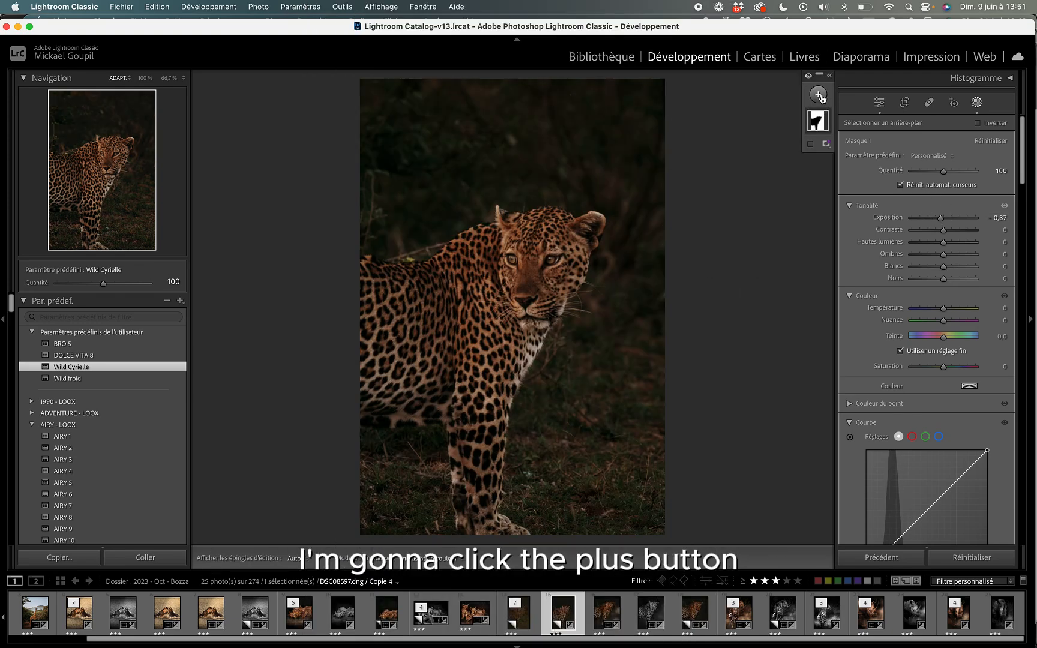
# Add a subject mask on the leopard and set its exposure to 0,15 and contrast to 26.
pyautogui.click(818, 95)
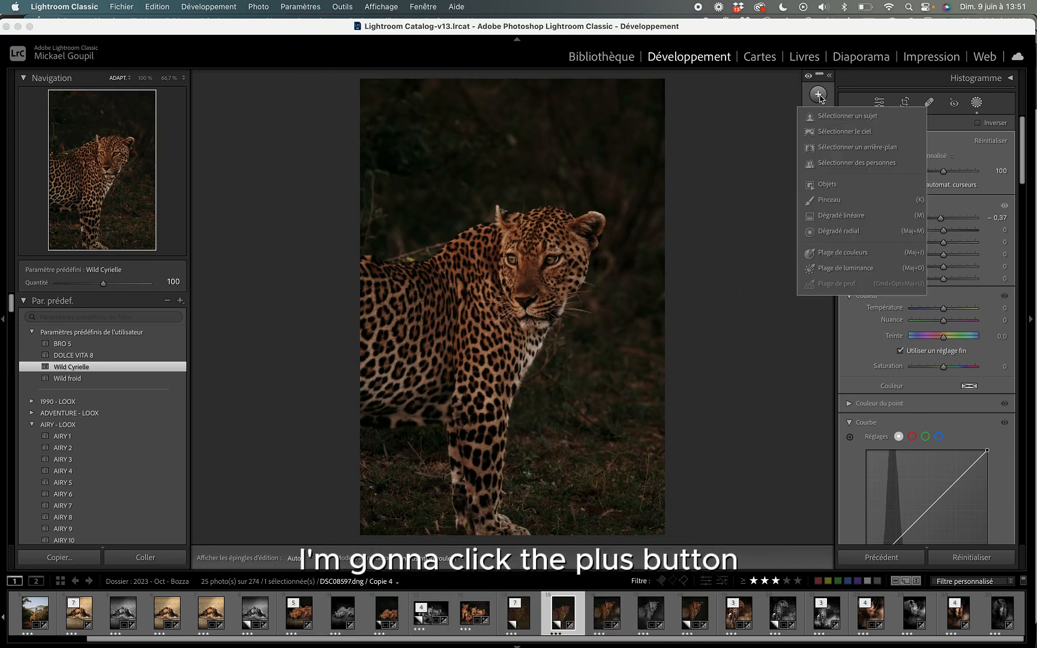
pyautogui.click(824, 117)
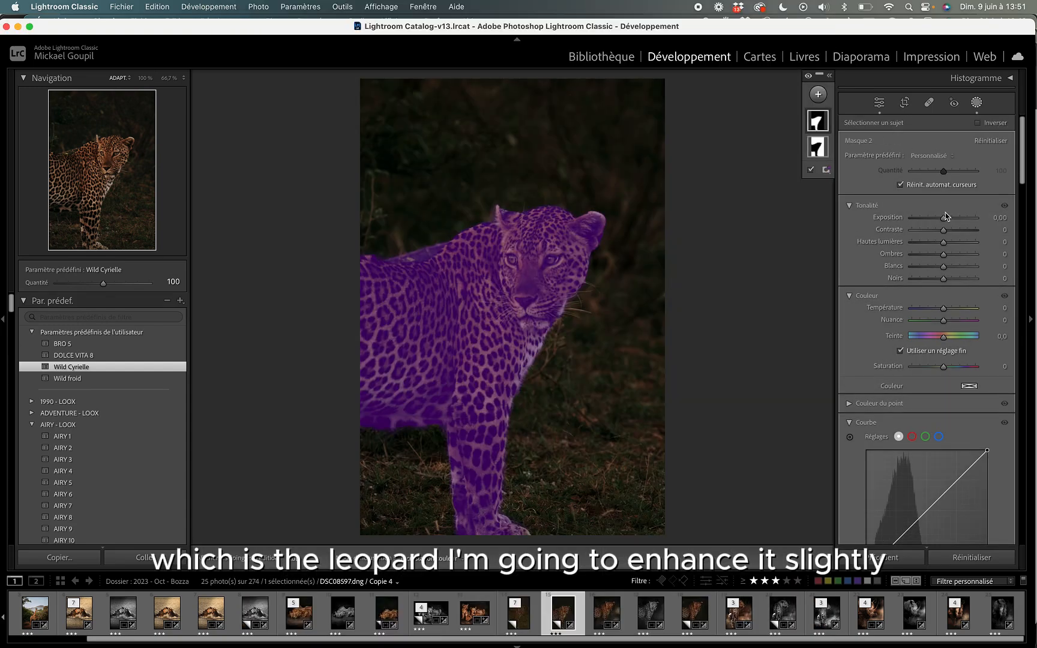
pyautogui.moveTo(945, 220); pyautogui.dragTo(952, 234)
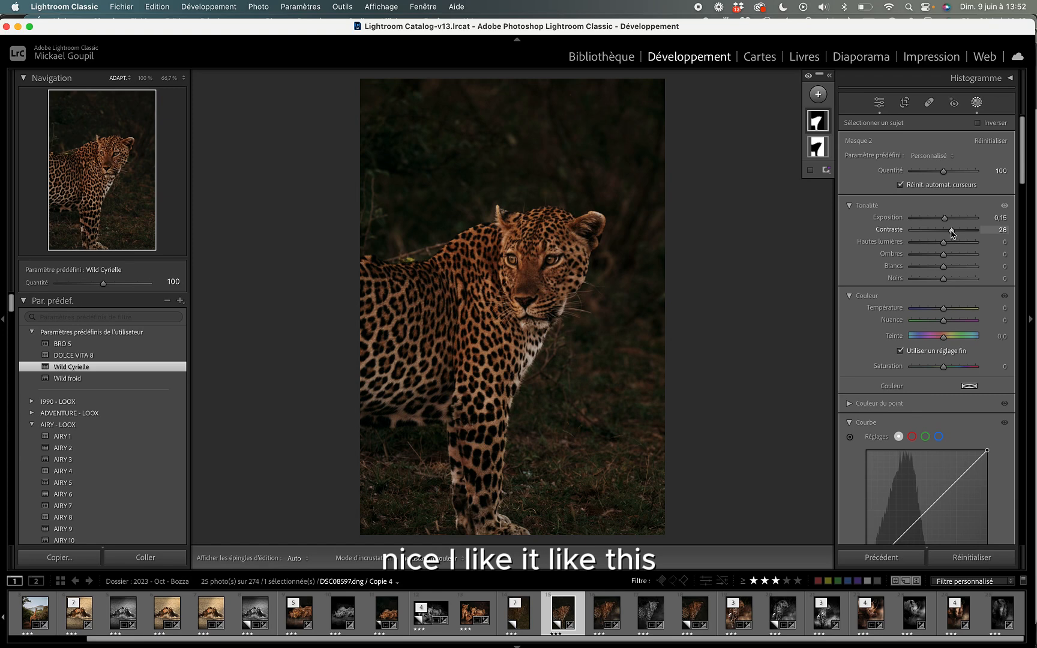
# Start a new brush mask with exposure at −0,15 and a brush size of 15,0.
pyautogui.click(819, 95)
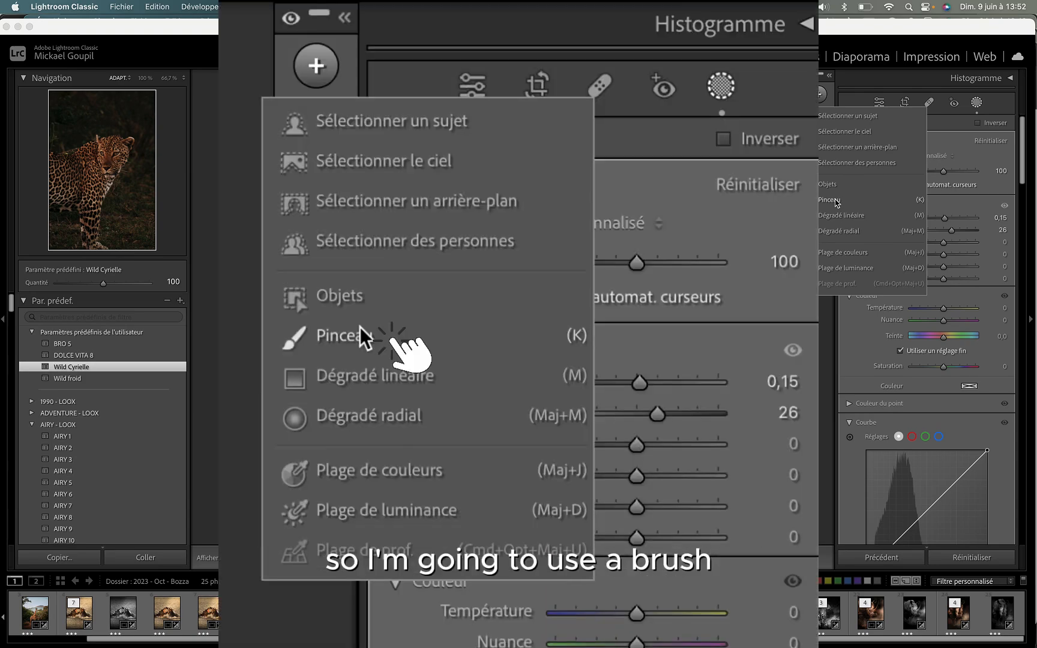
pyautogui.click(837, 203)
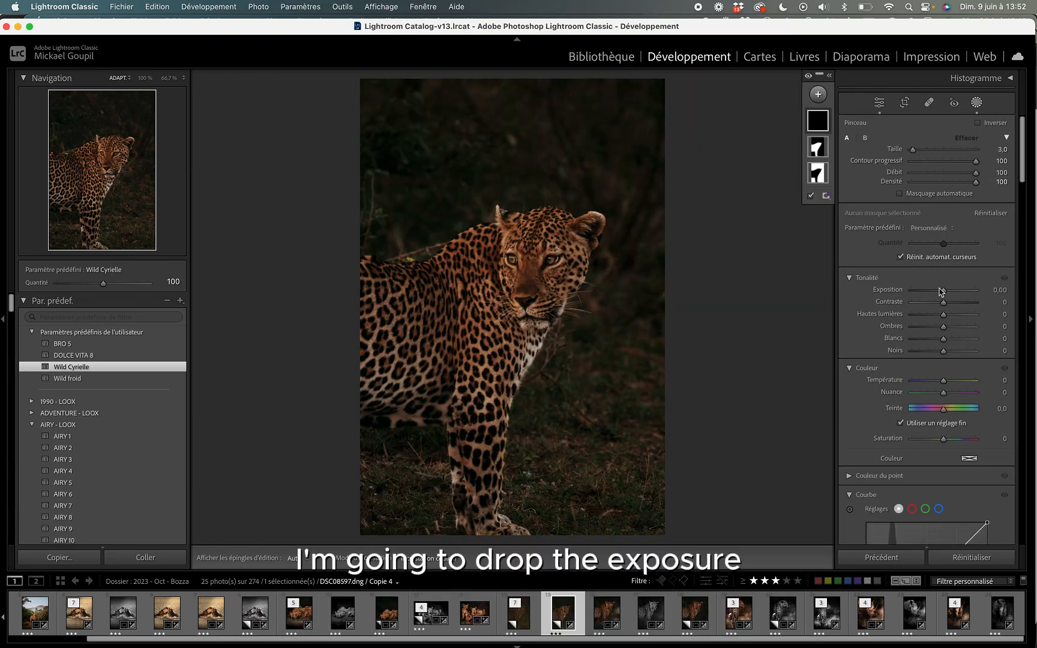
pyautogui.moveTo(944, 291); pyautogui.dragTo(942, 291)
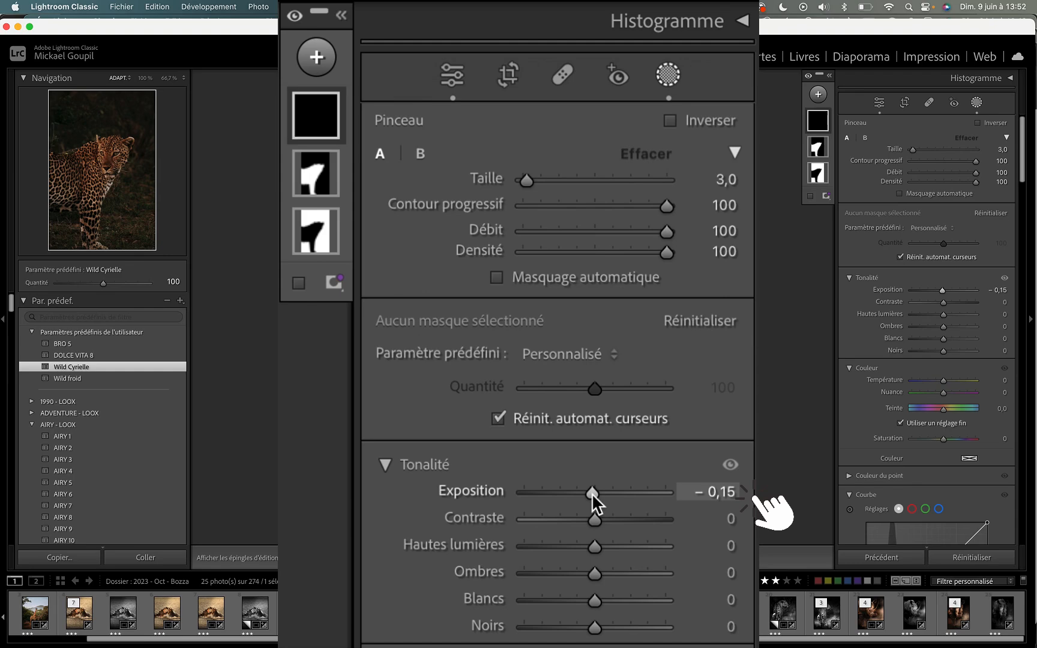
pyautogui.scroll(8, 641, 292)
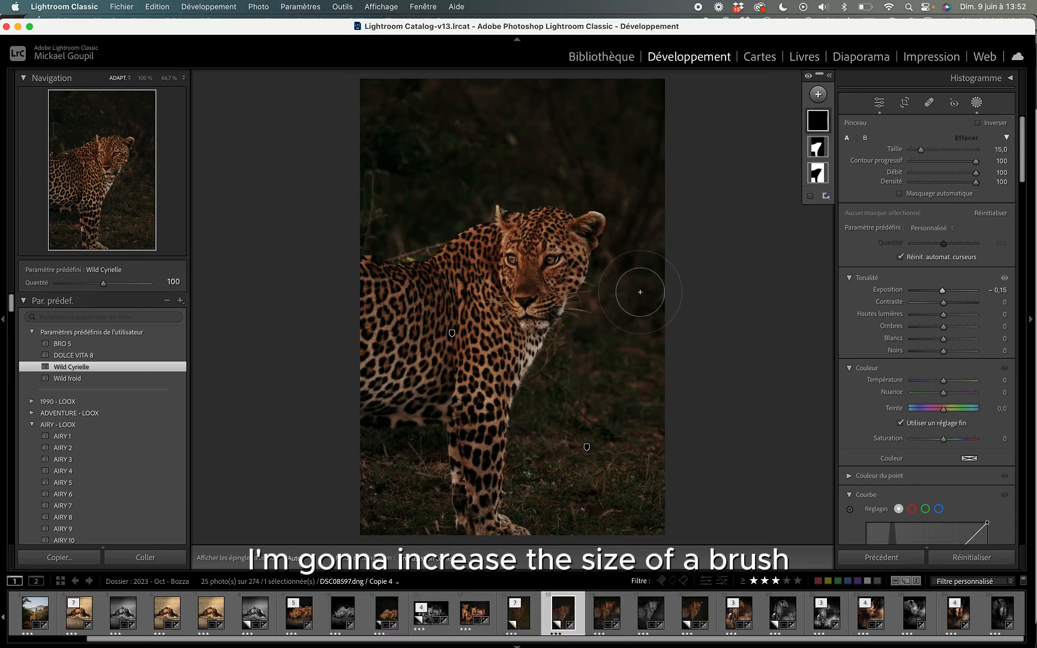
# Paint the brush mask around the leopard's chest, head and back, and lower its exposure to −0,31.
pyautogui.moveTo(601, 270); pyautogui.dragTo(525, 415)
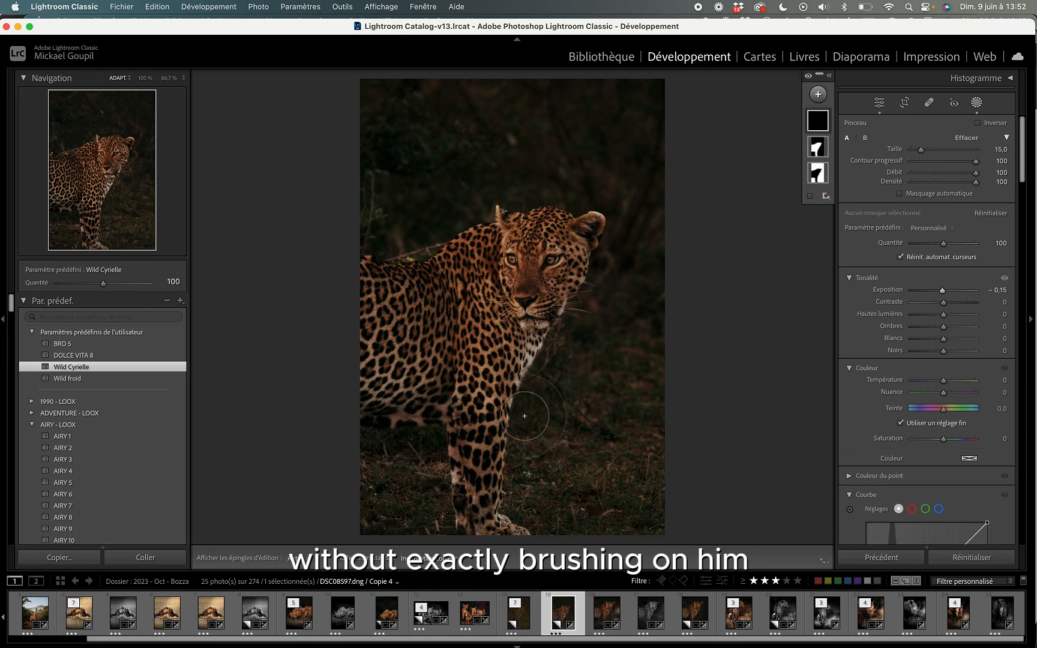
pyautogui.moveTo(566, 207); pyautogui.dragTo(531, 201)
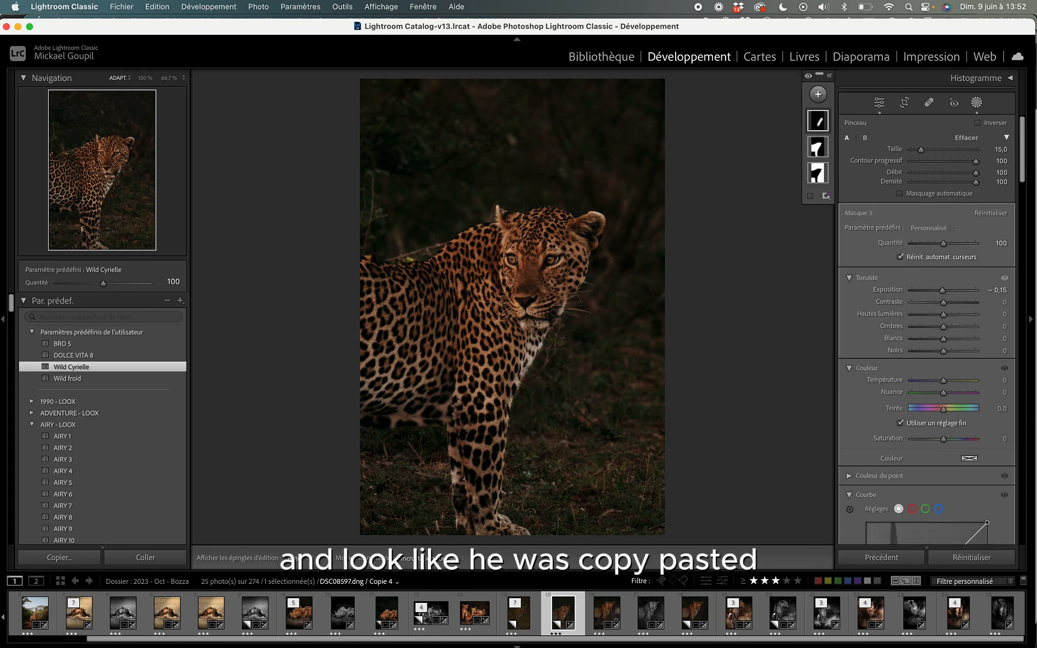
pyautogui.moveTo(444, 231)
pyautogui.mouseDown()
pyautogui.moveTo(431, 248)
pyautogui.moveTo(371, 257)
pyautogui.moveTo(428, 248)
pyautogui.moveTo(471, 223)
pyautogui.moveTo(363, 261)
pyautogui.mouseUp()
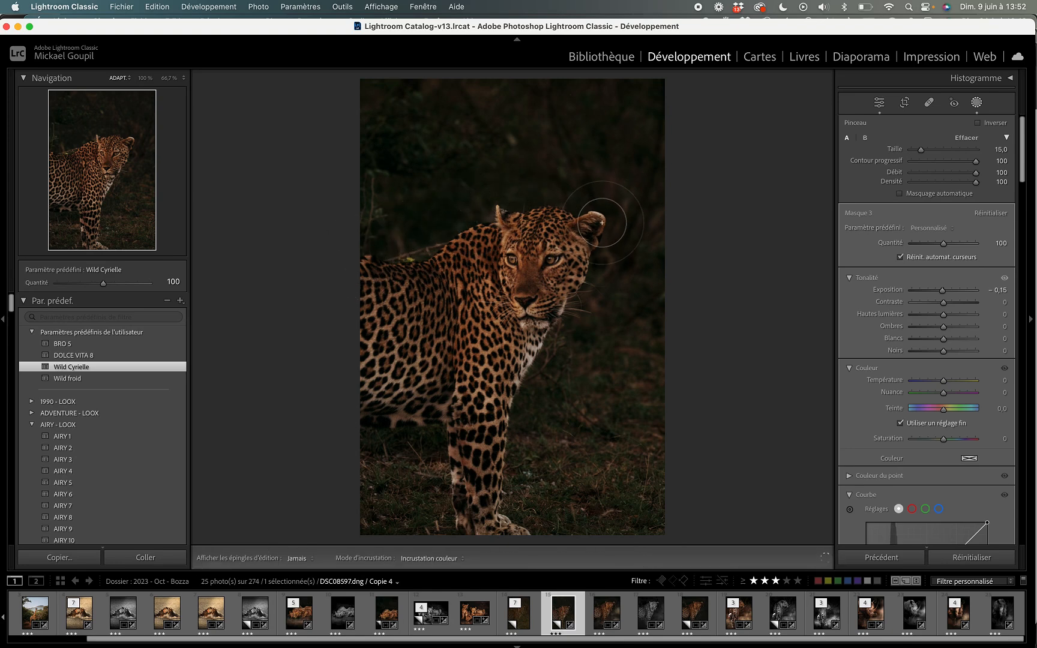
pyautogui.moveTo(602, 223)
pyautogui.mouseDown()
pyautogui.moveTo(583, 294)
pyautogui.moveTo(506, 418)
pyautogui.moveTo(502, 504)
pyautogui.moveTo(515, 407)
pyautogui.moveTo(500, 549)
pyautogui.moveTo(505, 453)
pyautogui.moveTo(496, 522)
pyautogui.moveTo(460, 520)
pyautogui.moveTo(443, 436)
pyautogui.moveTo(362, 416)
pyautogui.moveTo(353, 404)
pyautogui.moveTo(432, 425)
pyautogui.moveTo(351, 399)
pyautogui.moveTo(426, 414)
pyautogui.moveTo(447, 545)
pyautogui.moveTo(496, 542)
pyautogui.moveTo(484, 436)
pyautogui.moveTo(557, 331)
pyautogui.mouseUp()
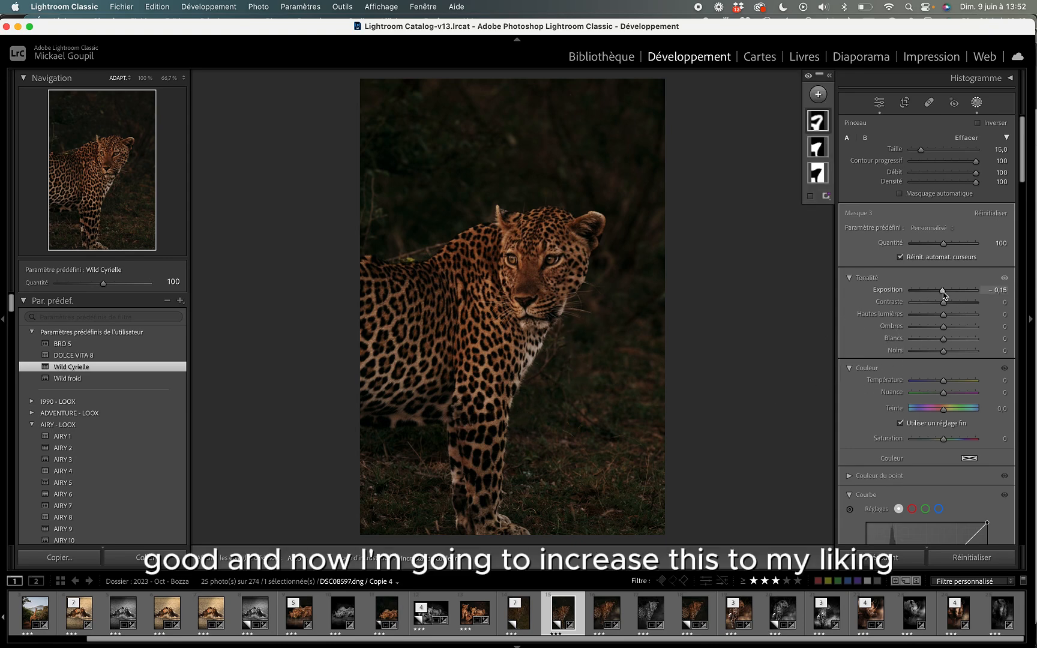
pyautogui.moveTo(942, 293); pyautogui.dragTo(940, 294)
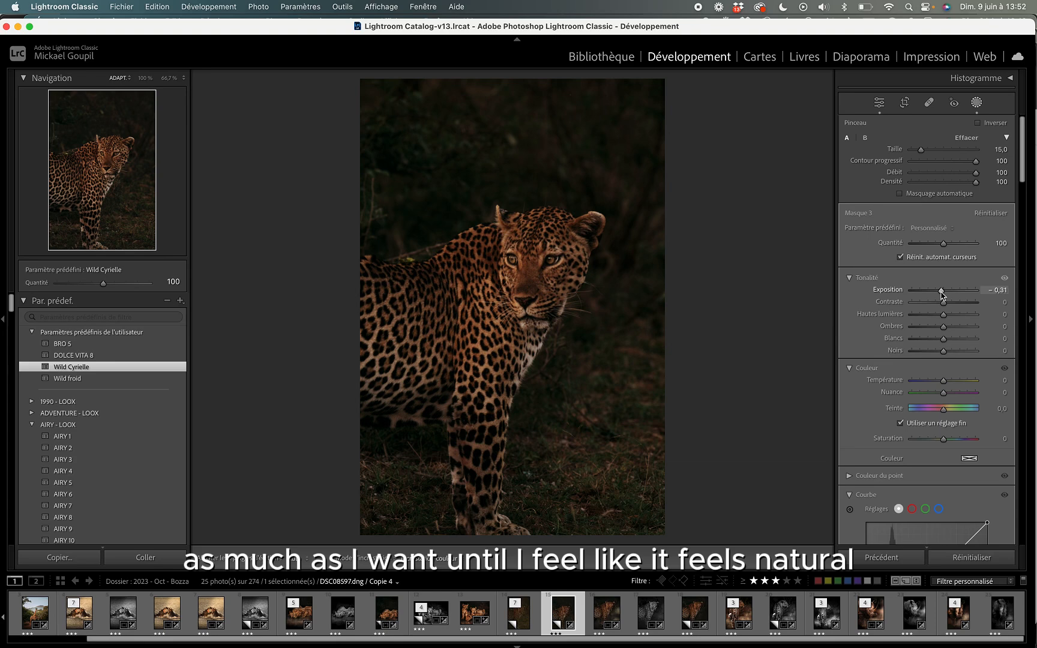
pyautogui.moveTo(941, 294); pyautogui.dragTo(942, 294)
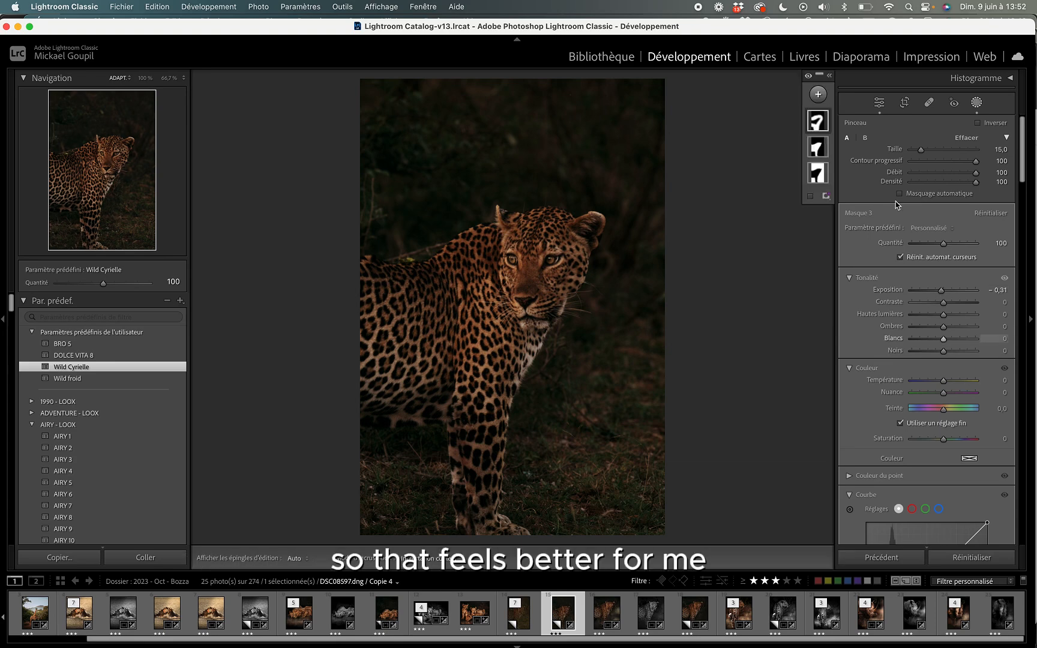
# Add a horizontal linear gradient mask from the photo's right edge inward to the leopard's shoulder.
pyautogui.click(820, 96)
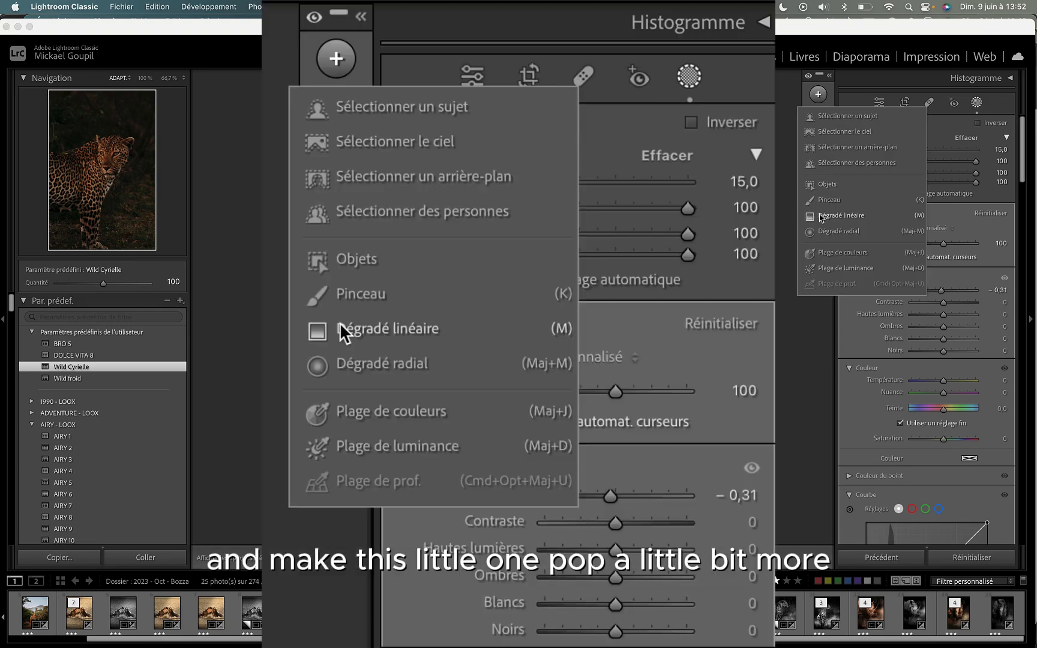
pyautogui.click(821, 216)
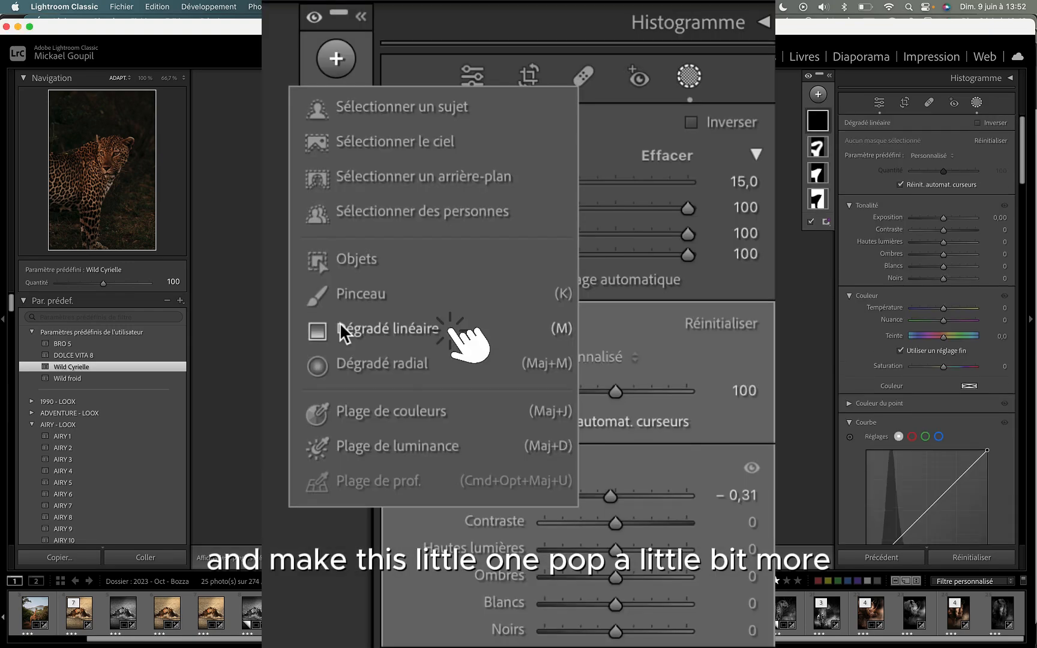
pyautogui.moveTo(679, 303); pyautogui.dragTo(451, 304)
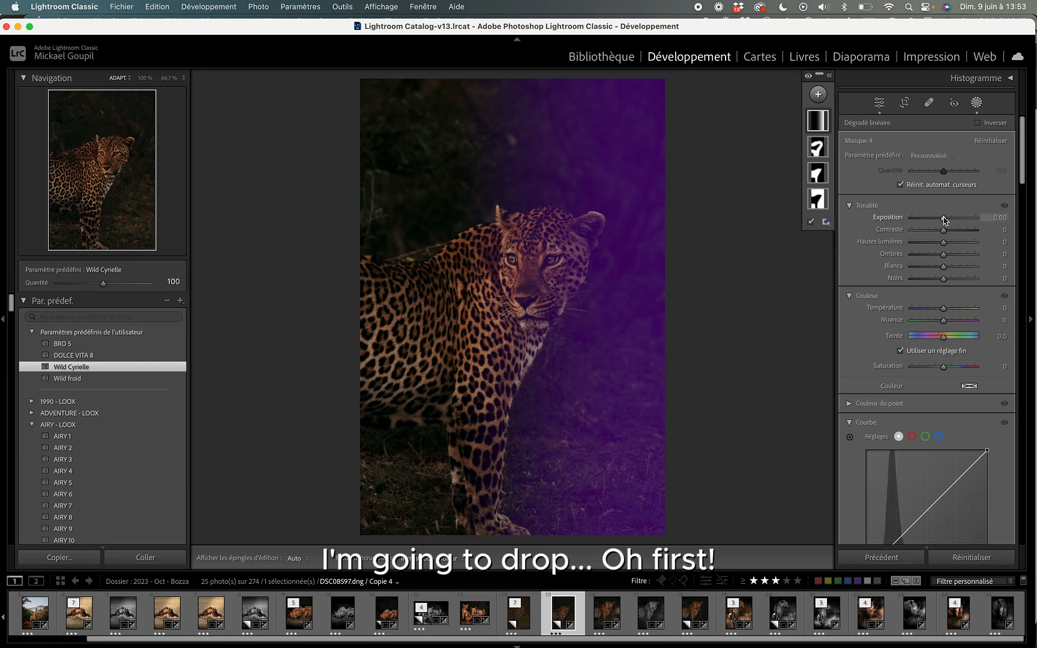
# Subtract the subject from the linear gradient mask and lower the mask's exposure to −0,57.
pyautogui.click(817, 121)
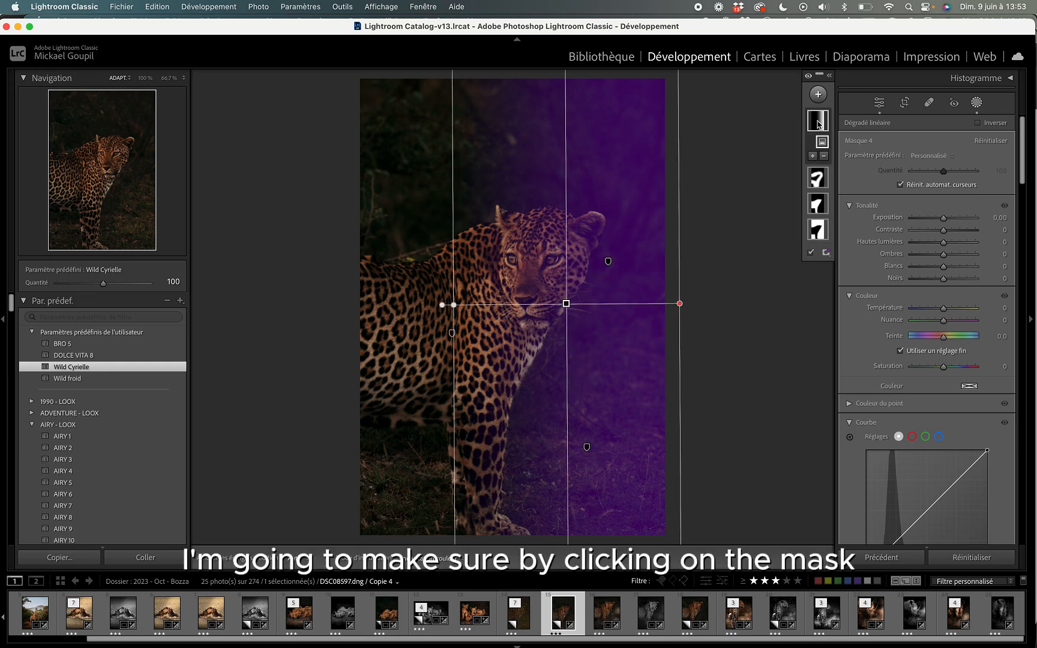
pyautogui.click(824, 156)
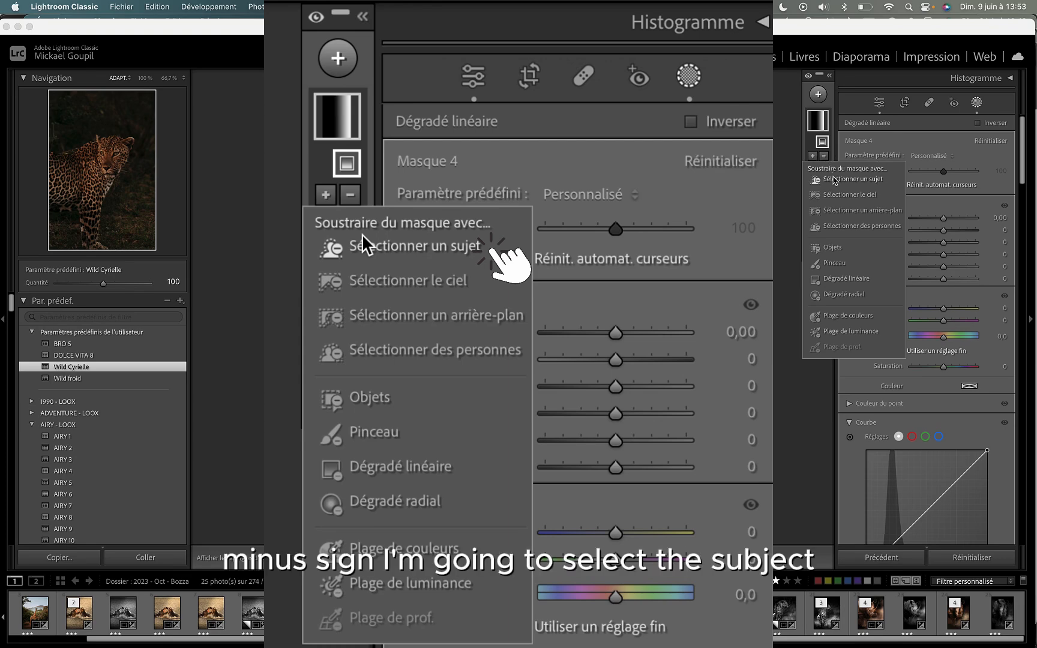
pyautogui.click(834, 180)
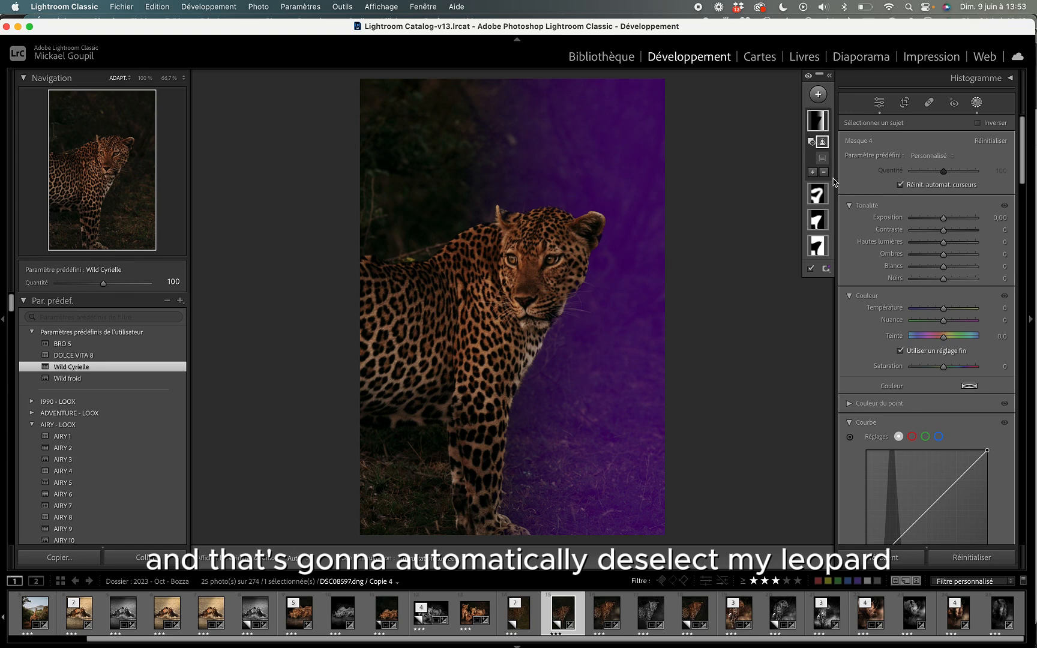
pyautogui.moveTo(943, 218); pyautogui.dragTo(940, 222)
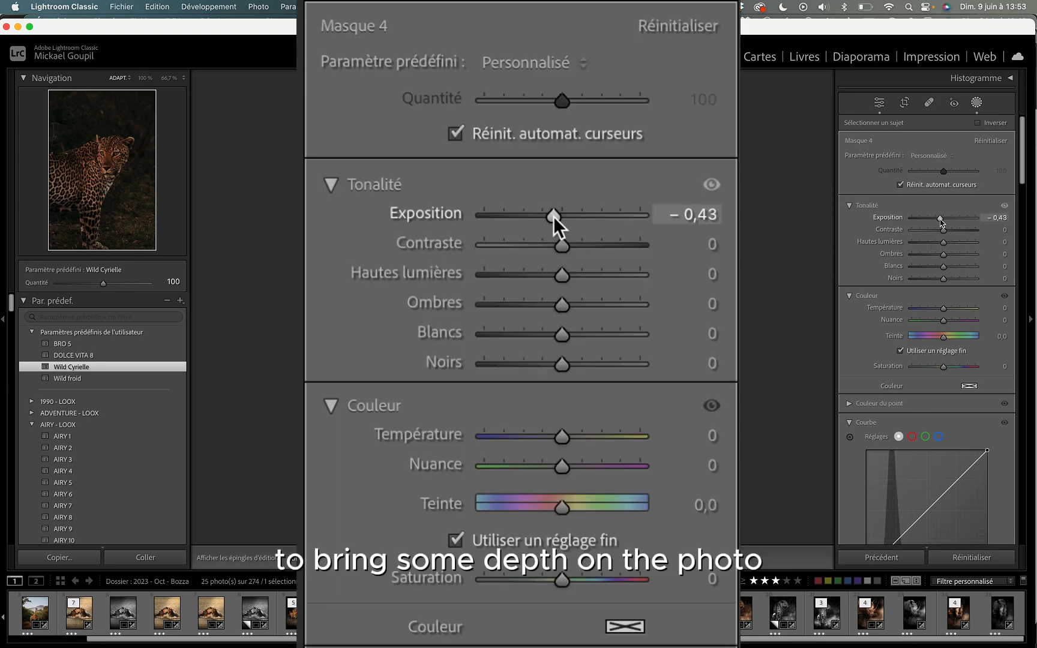
pyautogui.moveTo(941, 220); pyautogui.dragTo(939, 221)
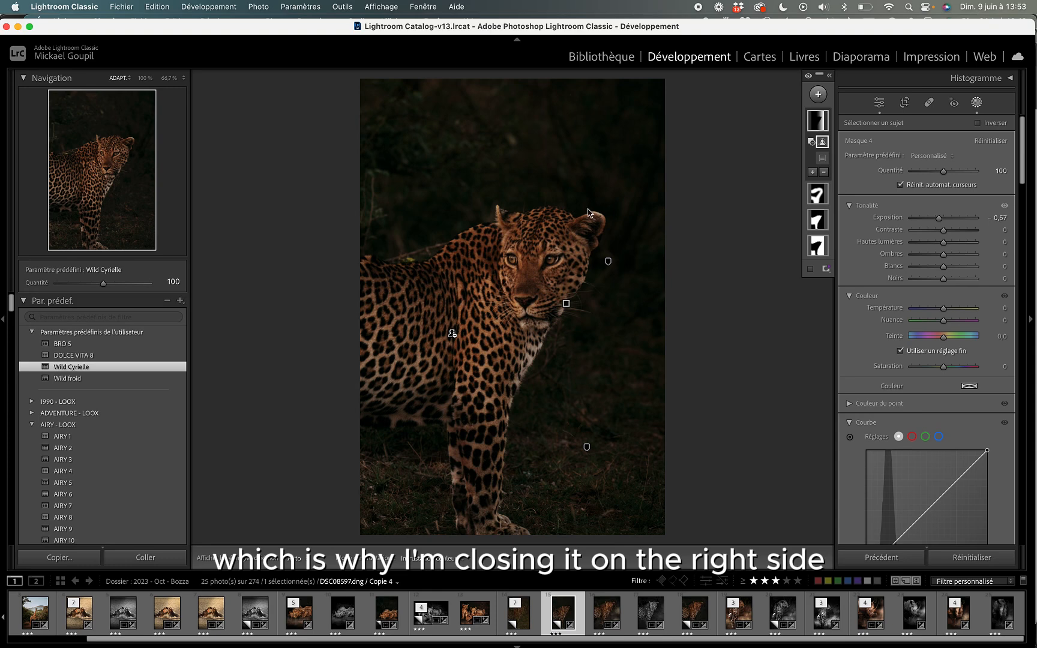
# Start a new brush mask with exposure at −0,37 and a brush size of 10,0.
pyautogui.click(818, 95)
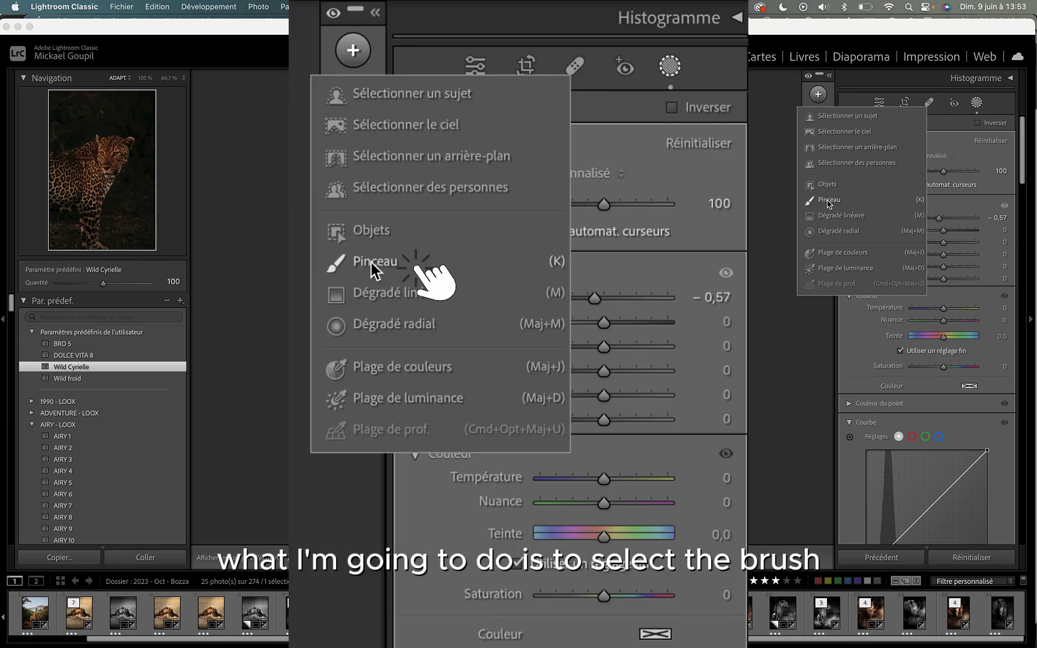
pyautogui.click(829, 201)
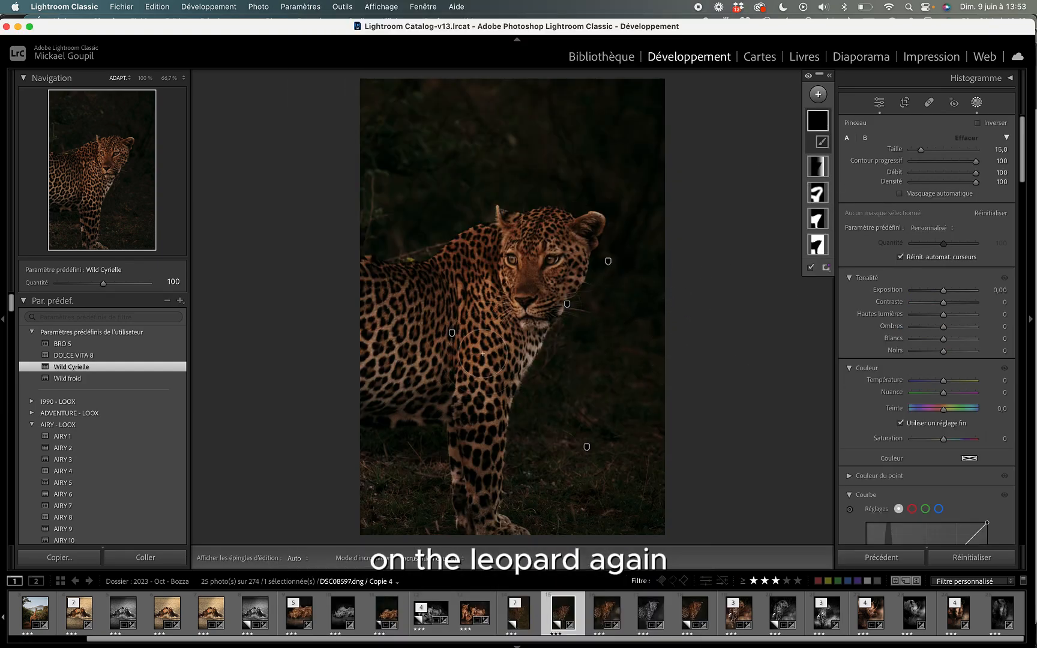
pyautogui.moveTo(945, 293); pyautogui.dragTo(941, 293)
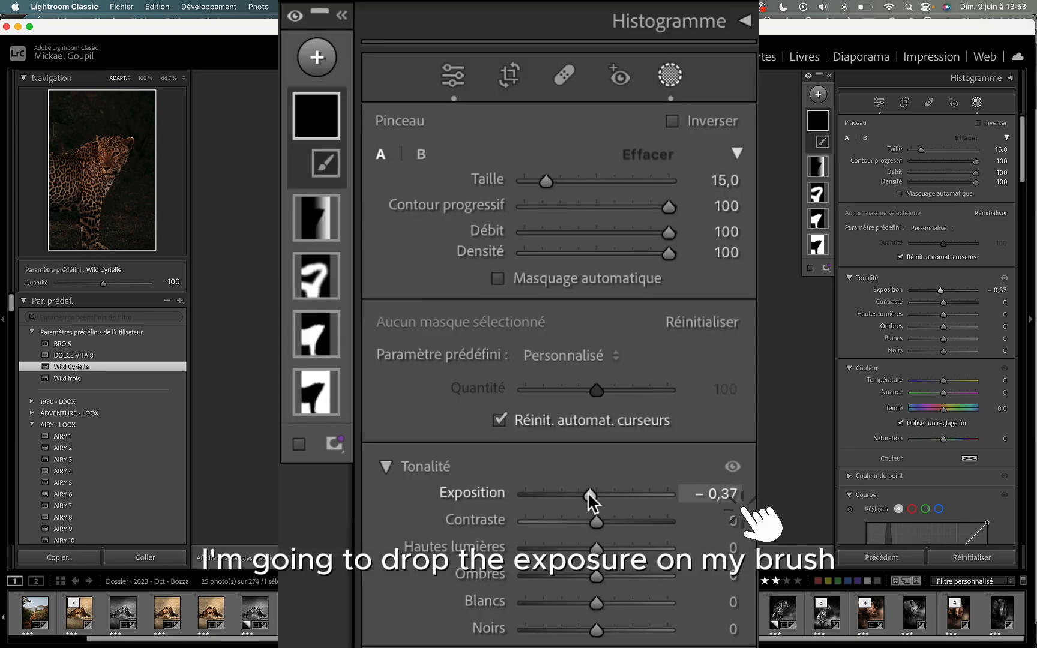
pyautogui.scroll(-4, 520, 295)
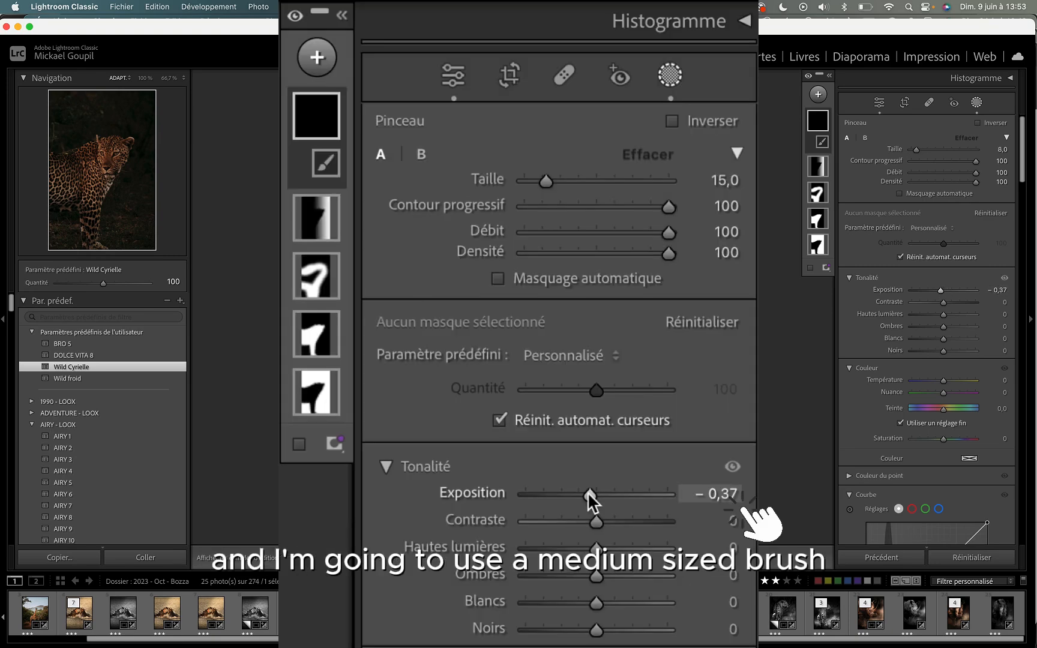
pyautogui.scroll(2, 515, 291)
# Paint the brush mask over the leopard's naturally shadowed areas: neck, shoulder, belly, back, front leg and the cheek below the far ear.
pyautogui.moveTo(493, 245); pyautogui.dragTo(501, 300)
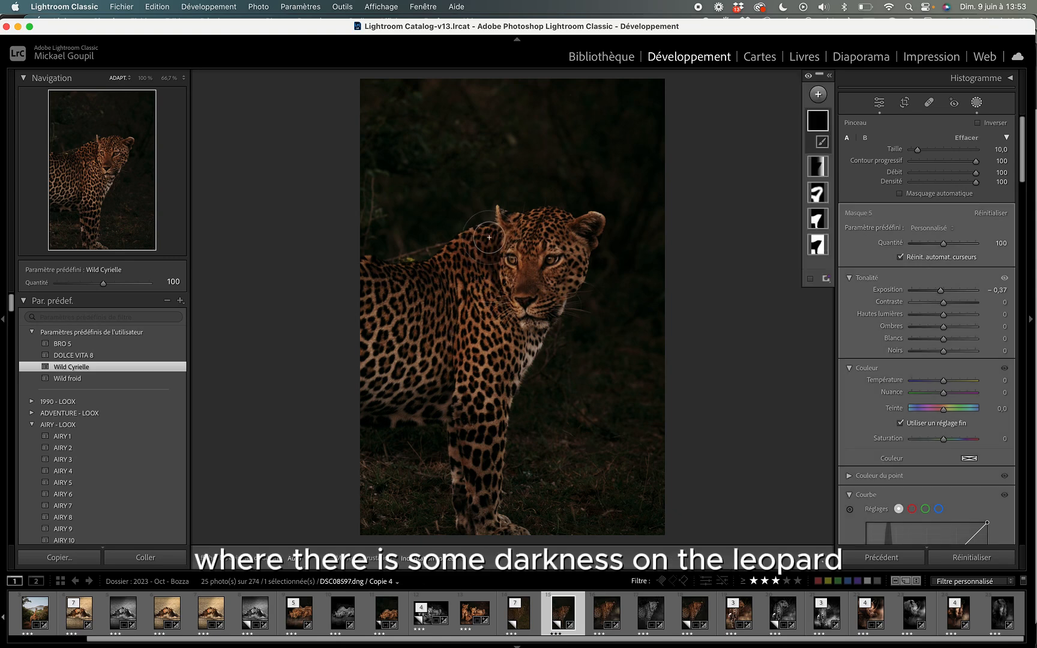
pyautogui.moveTo(489, 238)
pyautogui.mouseDown()
pyautogui.moveTo(491, 287)
pyautogui.moveTo(490, 258)
pyautogui.mouseUp()
pyautogui.moveTo(456, 320); pyautogui.dragTo(436, 410)
pyautogui.moveTo(423, 411); pyautogui.dragTo(423, 412)
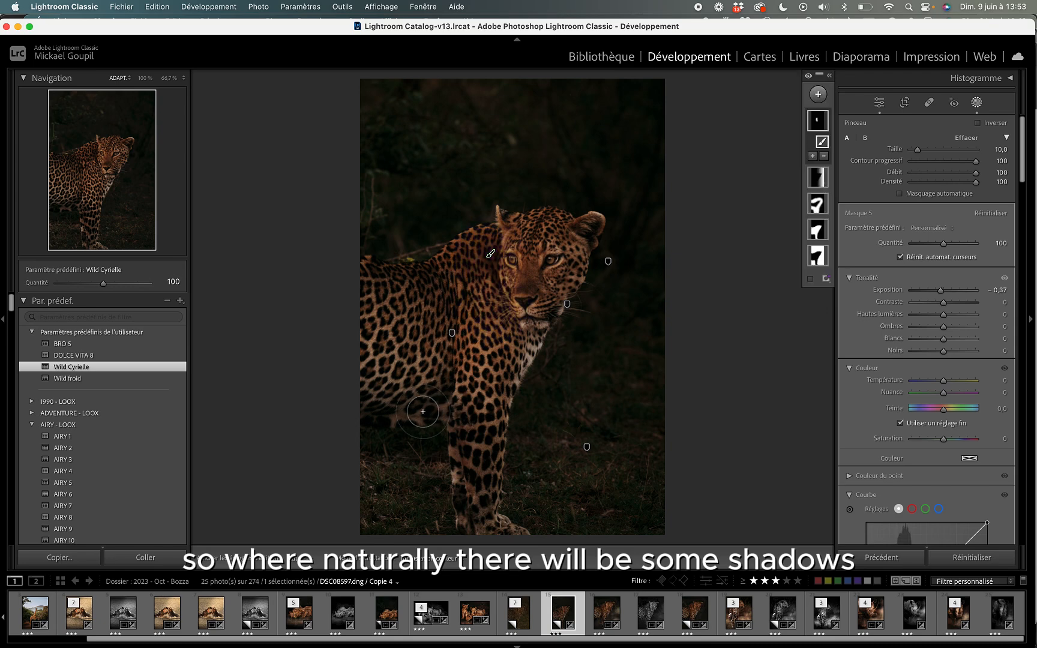
pyautogui.moveTo(435, 271); pyautogui.dragTo(364, 265)
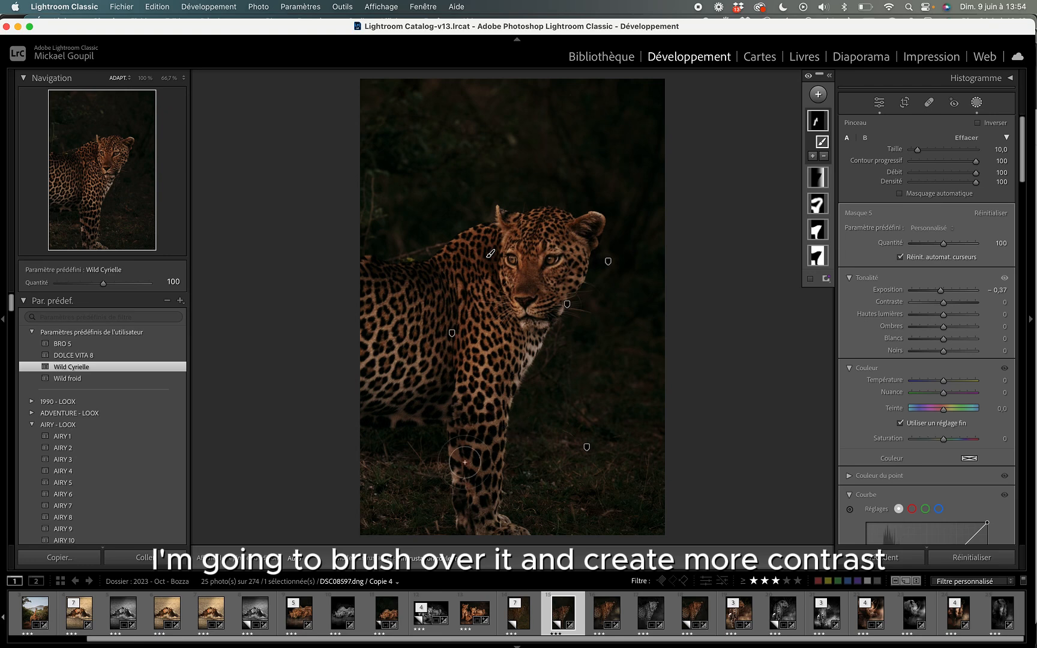
pyautogui.moveTo(456, 467); pyautogui.dragTo(472, 541)
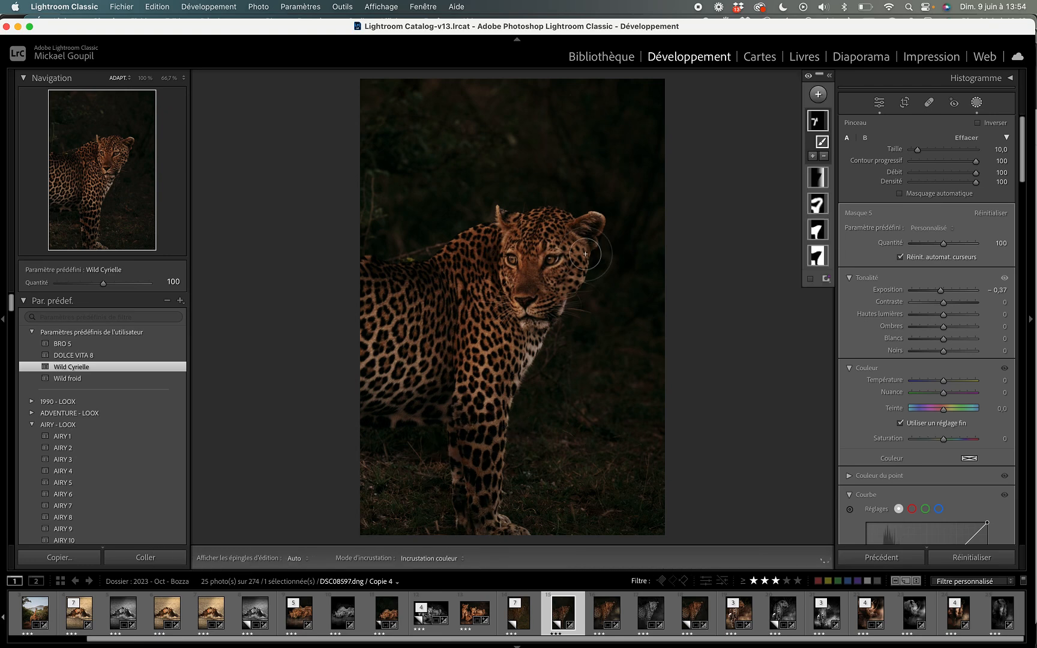
pyautogui.moveTo(585, 253); pyautogui.dragTo(582, 288)
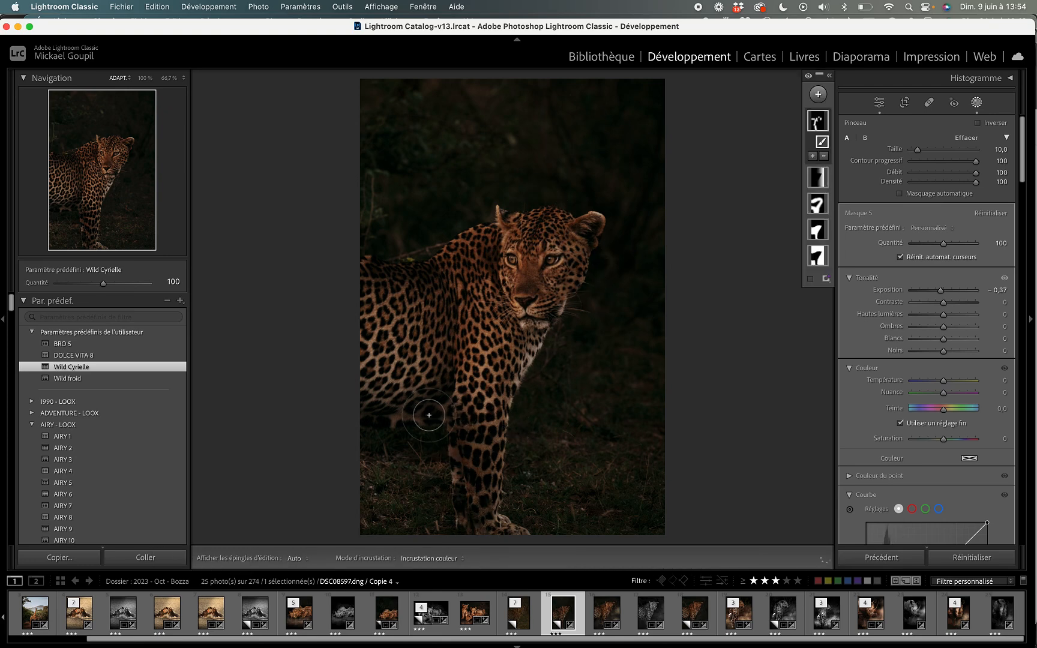
pyautogui.moveTo(456, 274)
pyautogui.mouseDown()
pyautogui.moveTo(492, 303)
pyautogui.moveTo(500, 291)
pyautogui.moveTo(516, 320)
pyautogui.mouseUp()
# Reduce the brush size to 2,0 and paint the darkening mask around the rims of both leopard eyes.
pyautogui.scroll(-2, 501, 297)
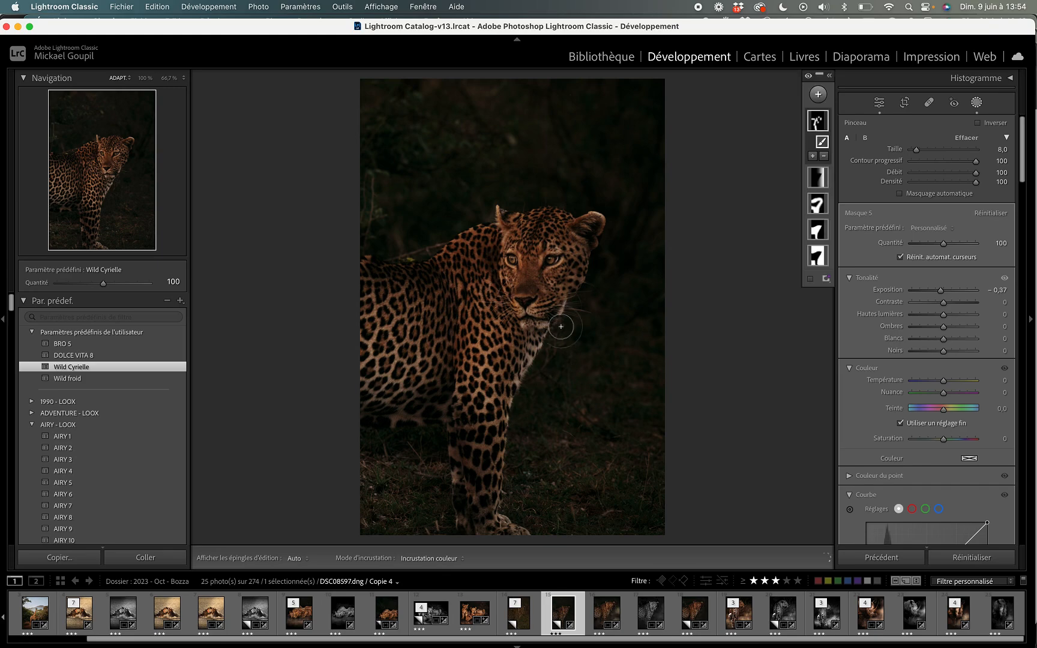
pyautogui.click(539, 288)
pyautogui.moveTo(469, 151)
pyautogui.mouseDown()
pyautogui.moveTo(528, 272)
pyautogui.moveTo(520, 266)
pyautogui.moveTo(547, 248)
pyautogui.moveTo(506, 237)
pyautogui.mouseUp()
pyautogui.scroll(-4, 548, 258)
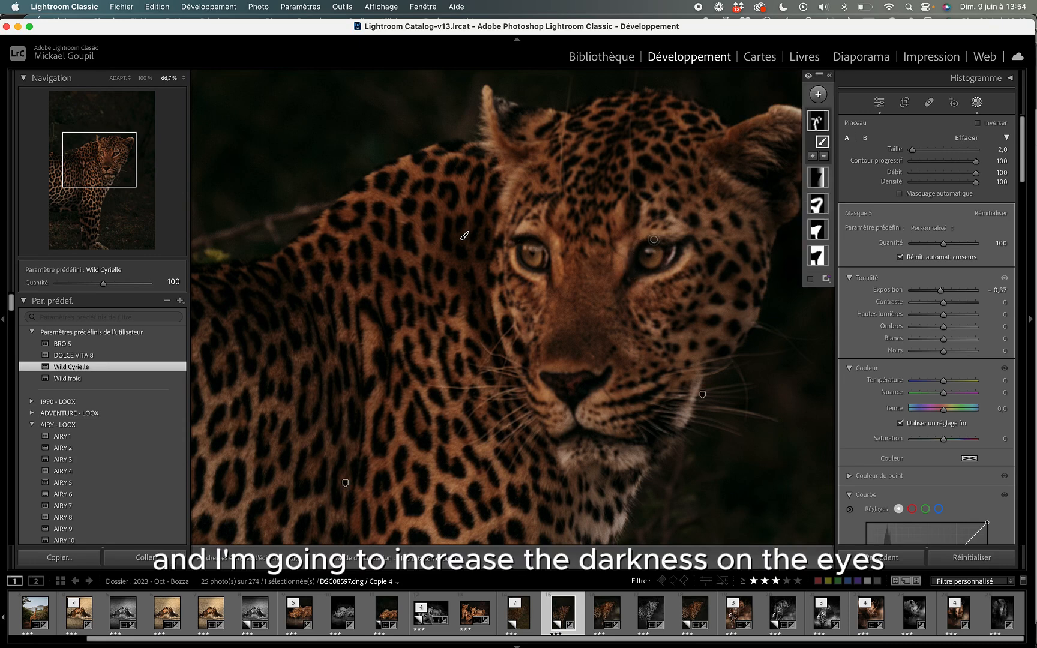
pyautogui.moveTo(691, 236); pyautogui.dragTo(687, 242)
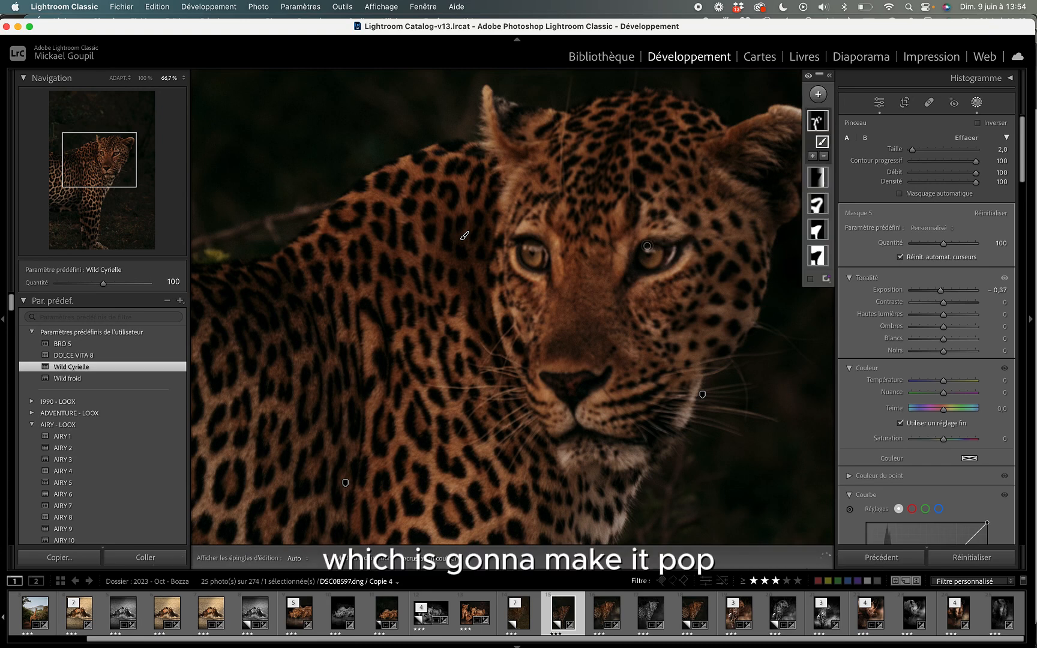
pyautogui.moveTo(621, 280)
pyautogui.mouseDown()
pyautogui.moveTo(564, 336)
pyautogui.moveTo(507, 291)
pyautogui.moveTo(525, 279)
pyautogui.moveTo(549, 280)
pyautogui.mouseUp()
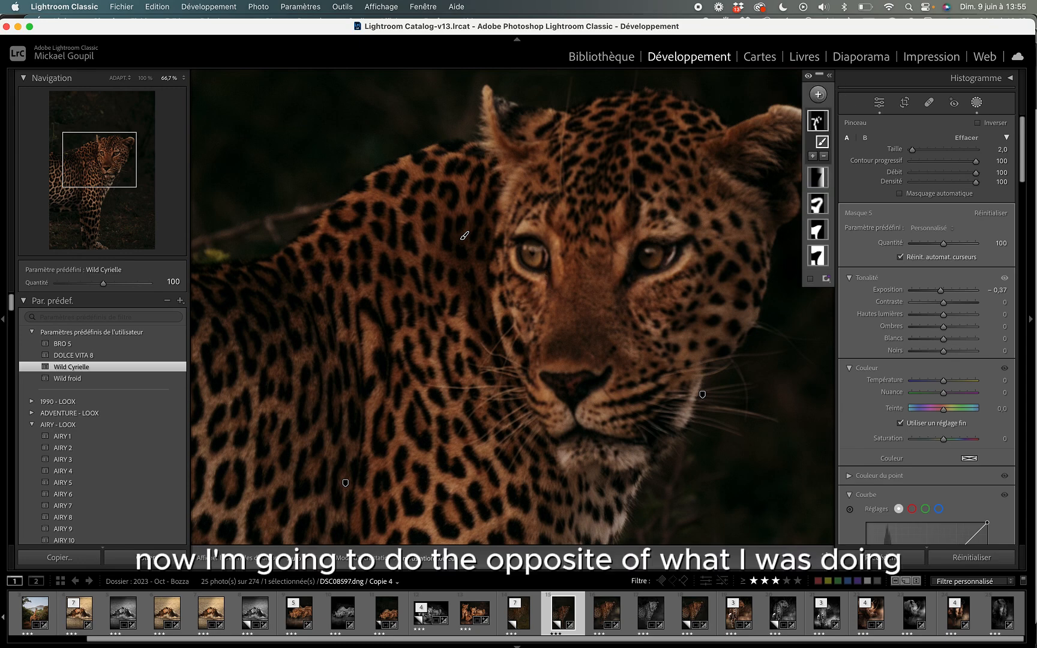
# Start another brush mask with exposure at 0,33 and whites at 14, keeping the brush size at 2,0.
pyautogui.click(819, 94)
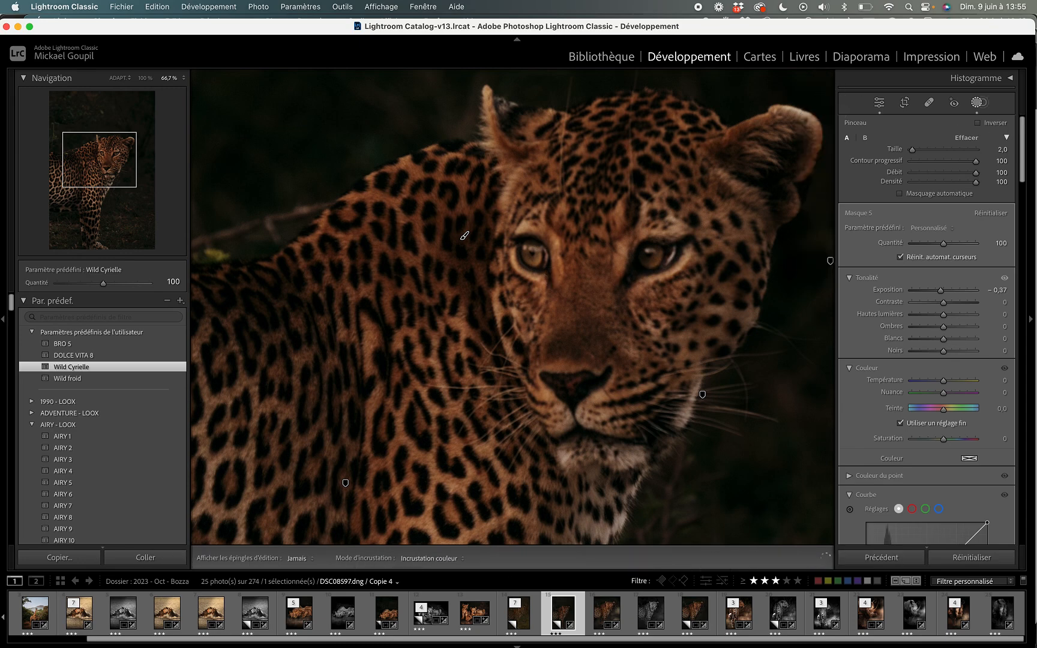
pyautogui.press('h')
pyautogui.click(818, 94)
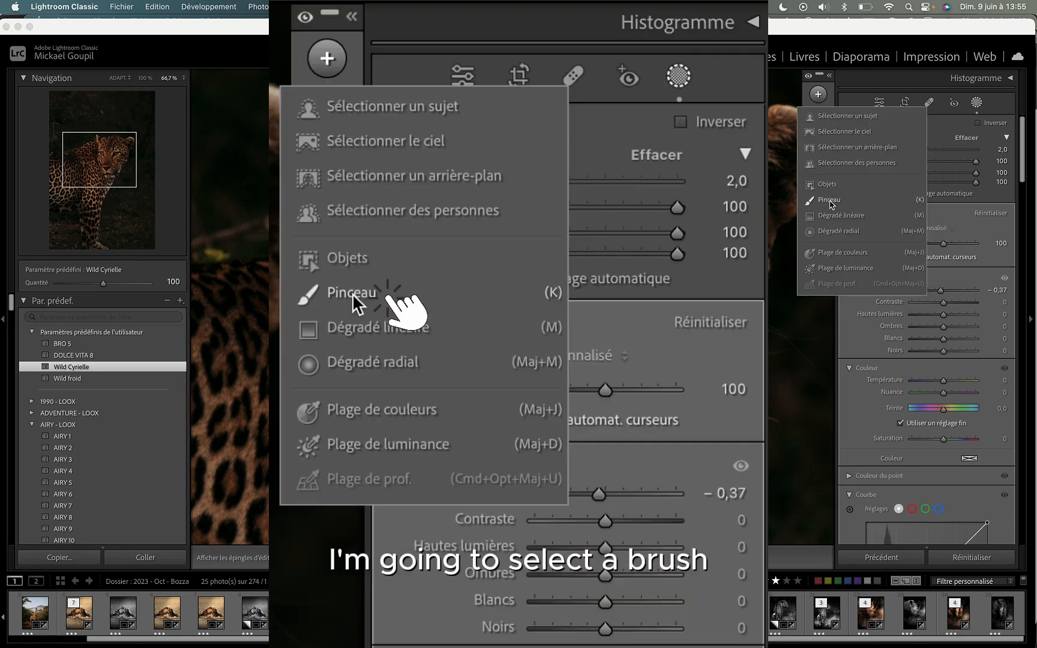
pyautogui.click(830, 201)
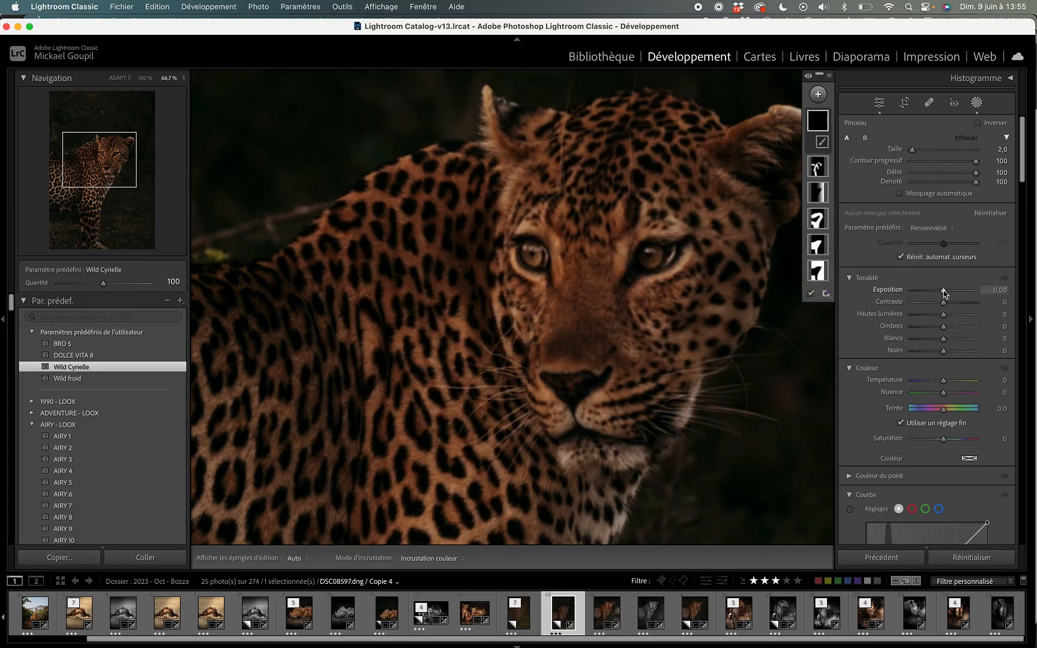
pyautogui.moveTo(945, 292); pyautogui.dragTo(946, 294)
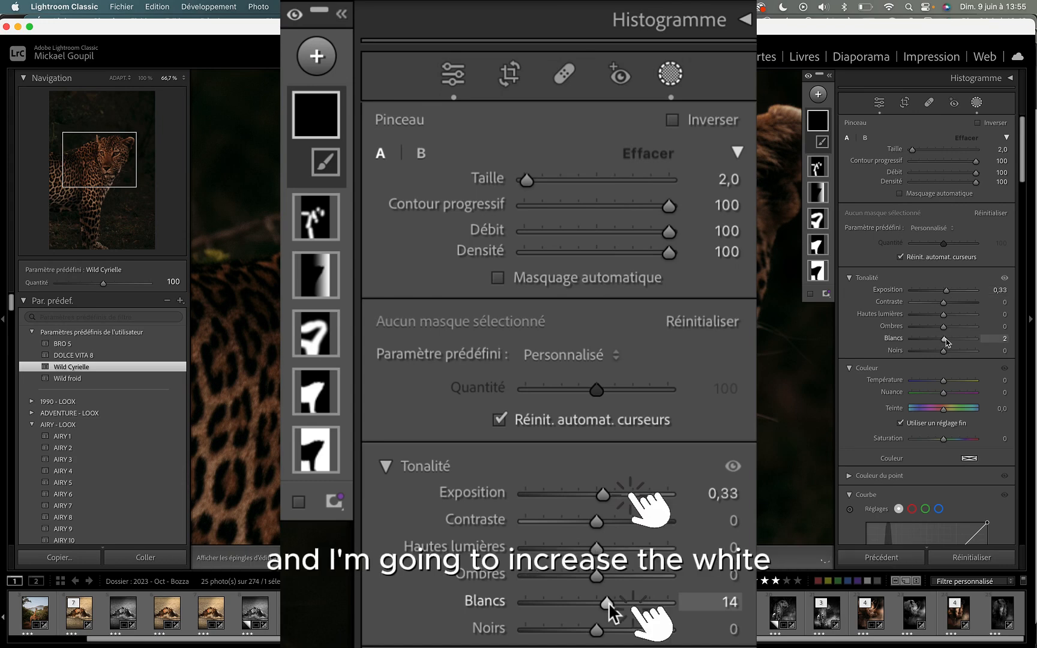
pyautogui.moveTo(946, 339); pyautogui.dragTo(949, 341)
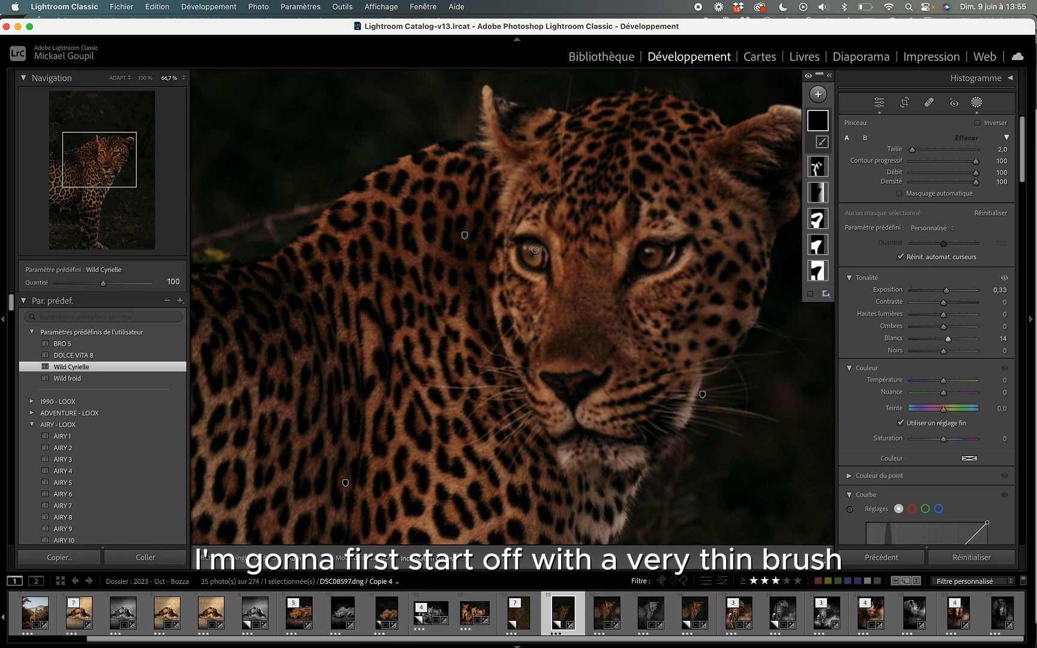
# Paint the brightening mask precisely over the irises of both leopard eyes.
pyautogui.moveTo(535, 250); pyautogui.dragTo(534, 249)
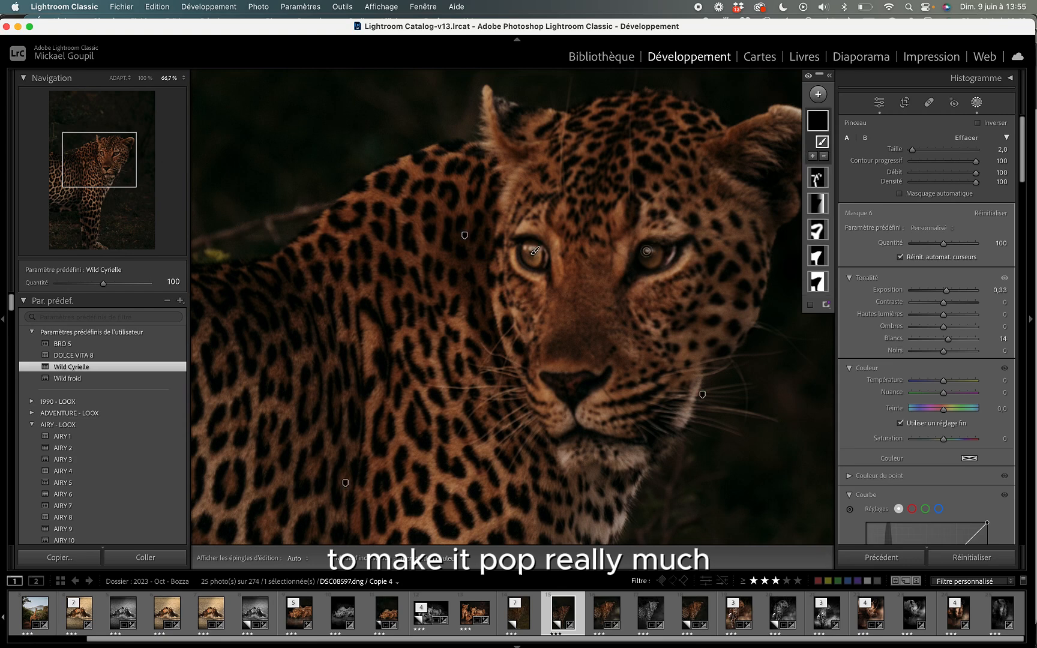
pyautogui.moveTo(645, 251); pyautogui.dragTo(636, 250)
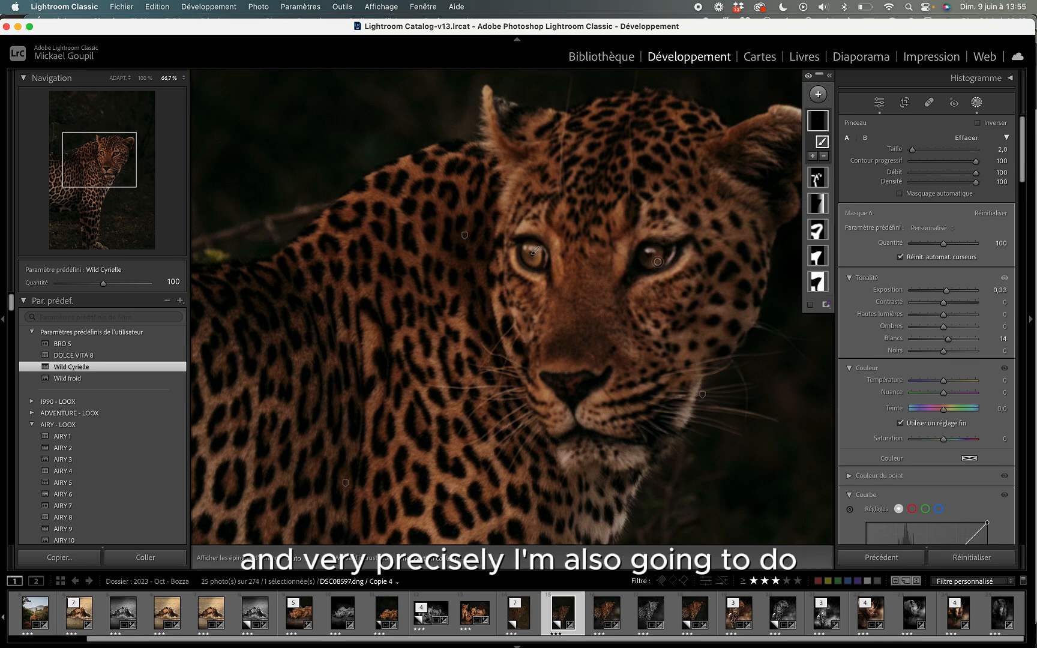
pyautogui.moveTo(646, 264); pyautogui.dragTo(663, 254)
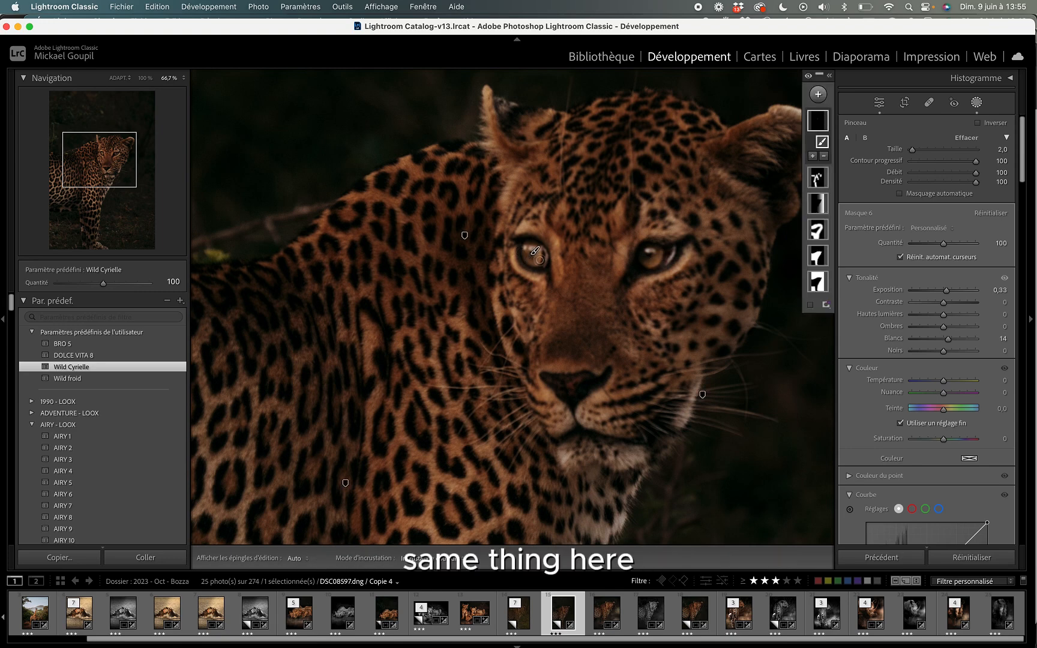
pyautogui.moveTo(534, 250); pyautogui.dragTo(529, 255)
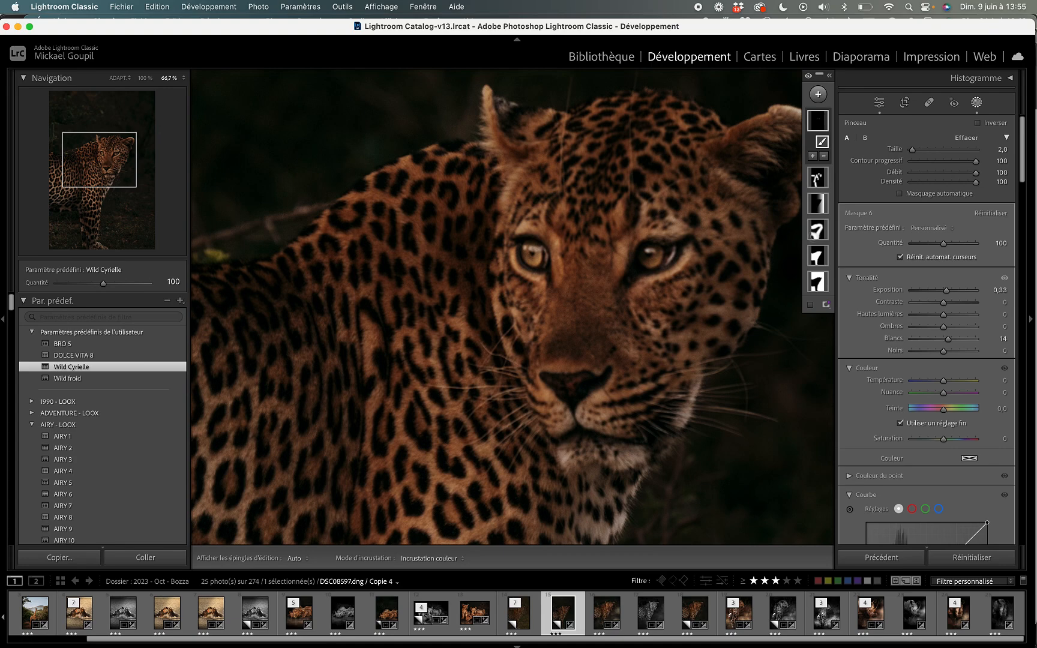
# Create a separate brush mask with whites at 18 and paint it over the white reflection in the leopard's eye.
pyautogui.click(817, 96)
pyautogui.click(833, 204)
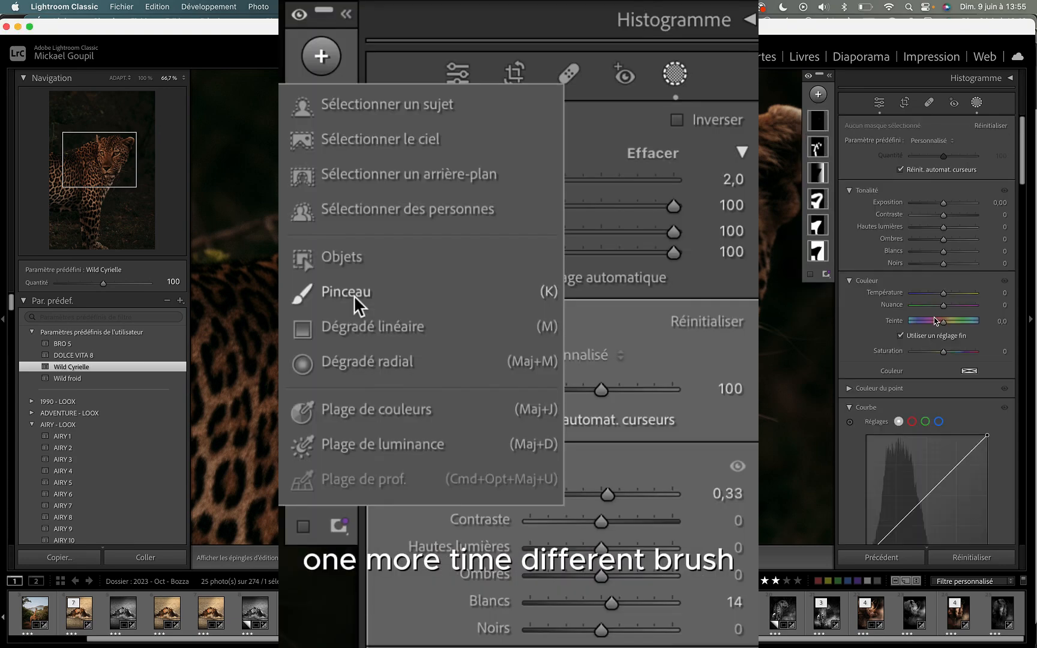
pyautogui.press('k')
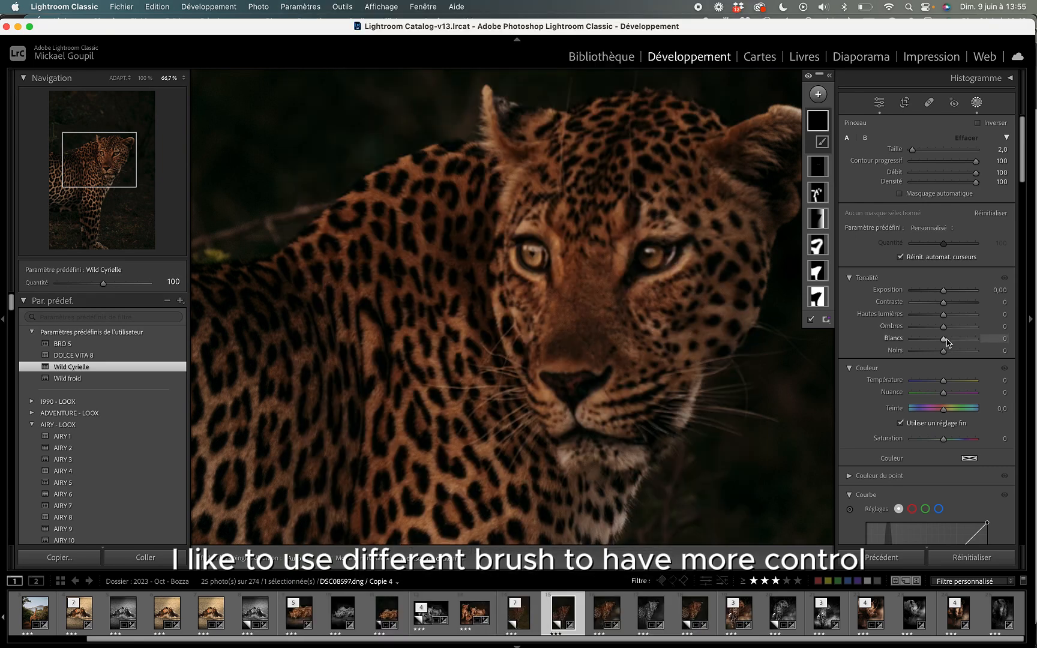
pyautogui.moveTo(944, 340); pyautogui.dragTo(949, 341)
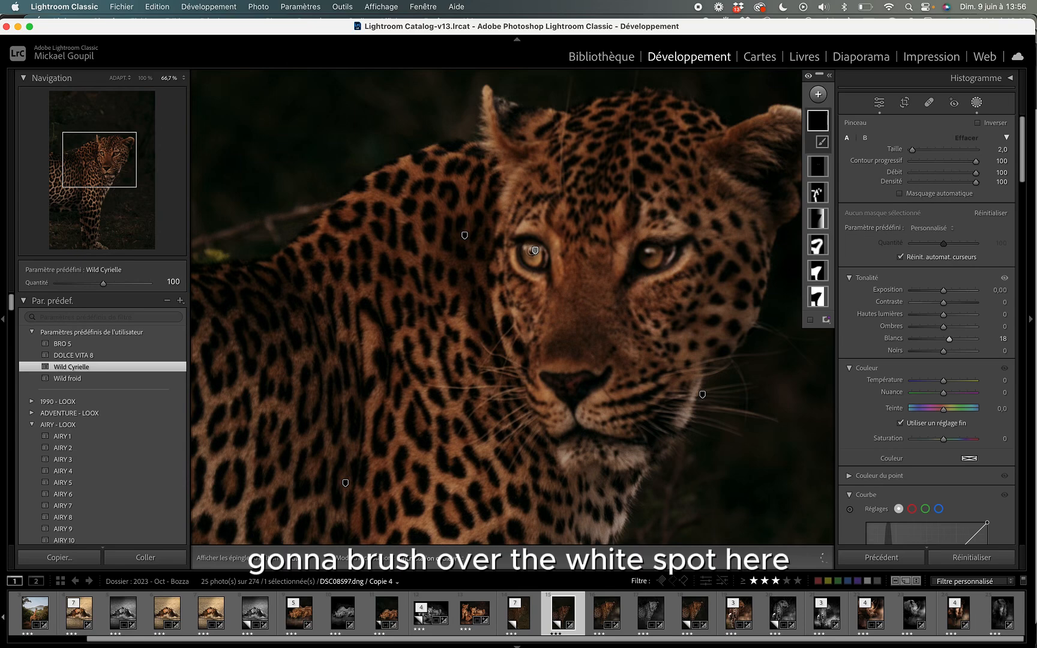
pyautogui.moveTo(525, 250); pyautogui.dragTo(531, 248)
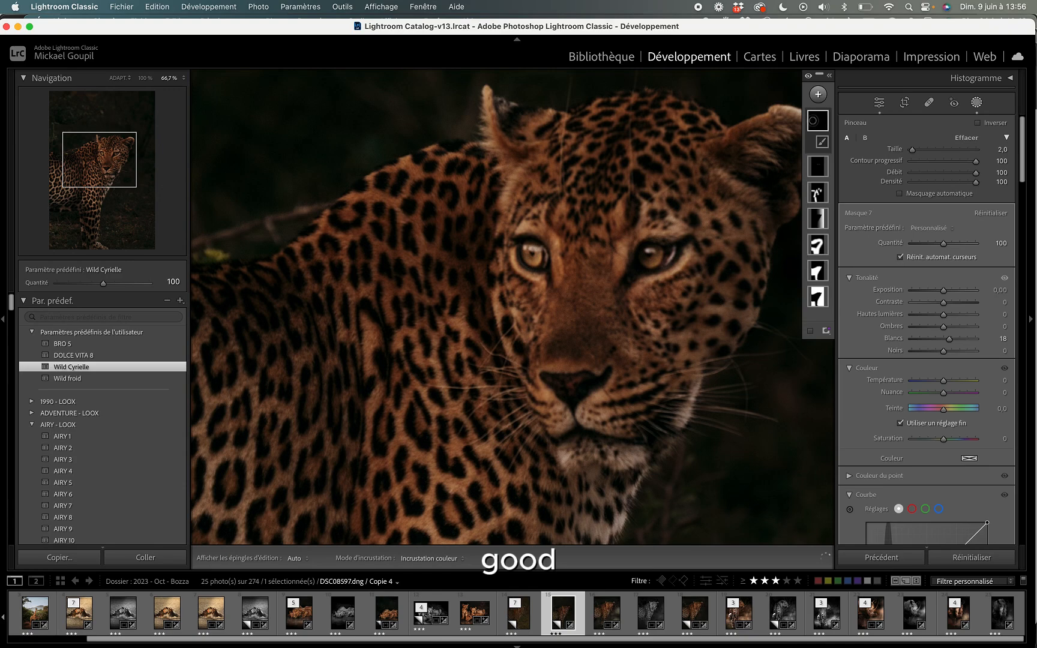
# Paint a new brush mask of size 9,0 over the leopard's white throat and chest, with exposure at 0,35 and whites at 17.
pyautogui.click(817, 94)
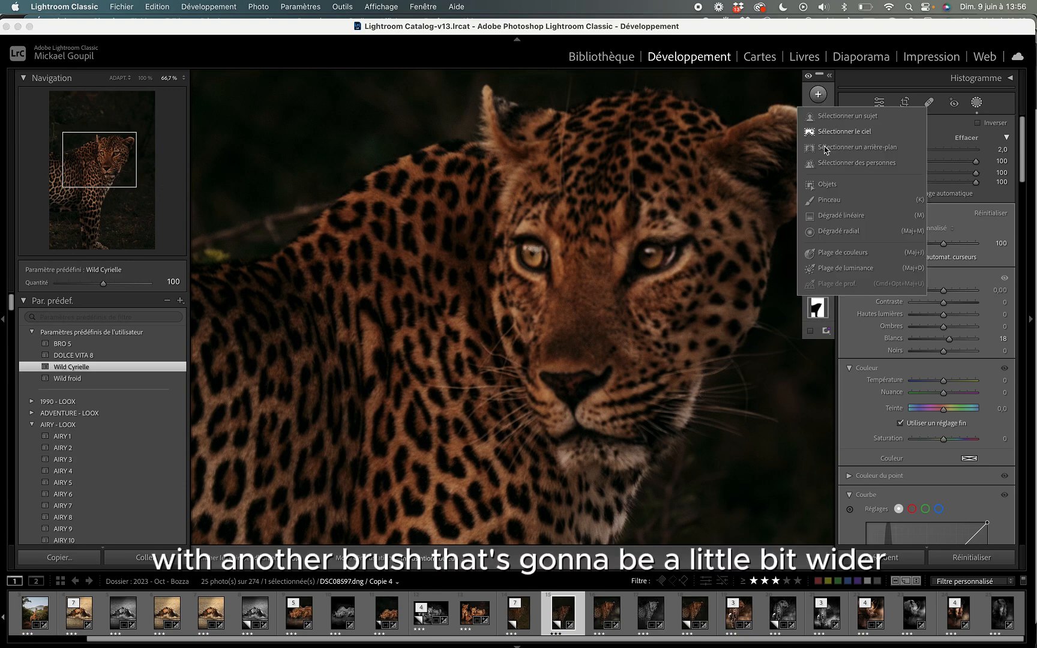
pyautogui.click(837, 200)
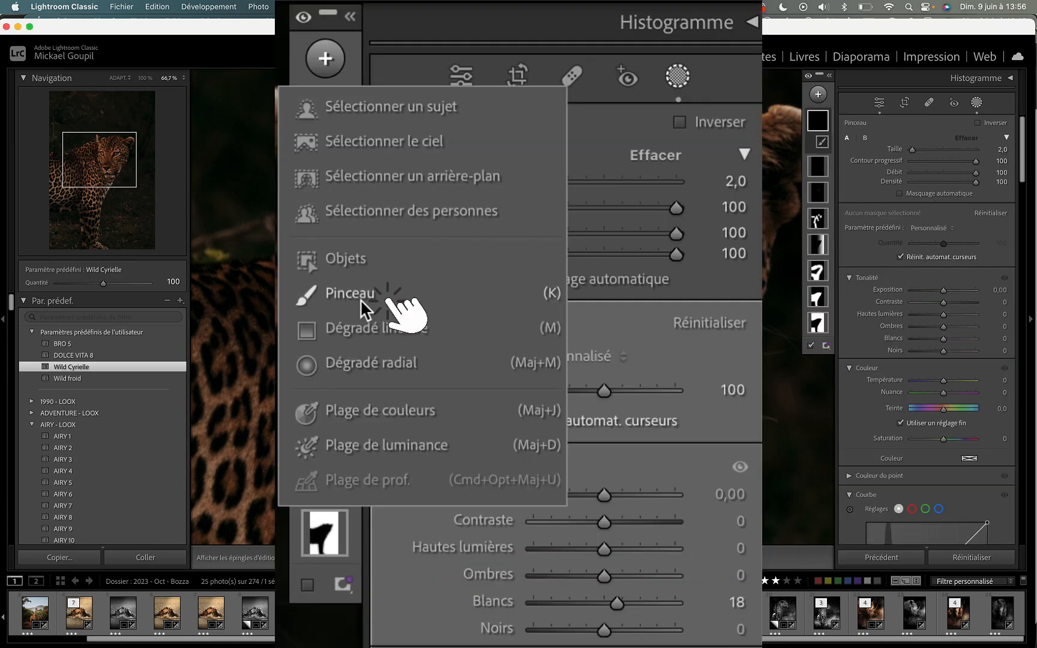
pyautogui.press('super+minus')
pyautogui.press('super+minus')
pyautogui.press('super+minus')
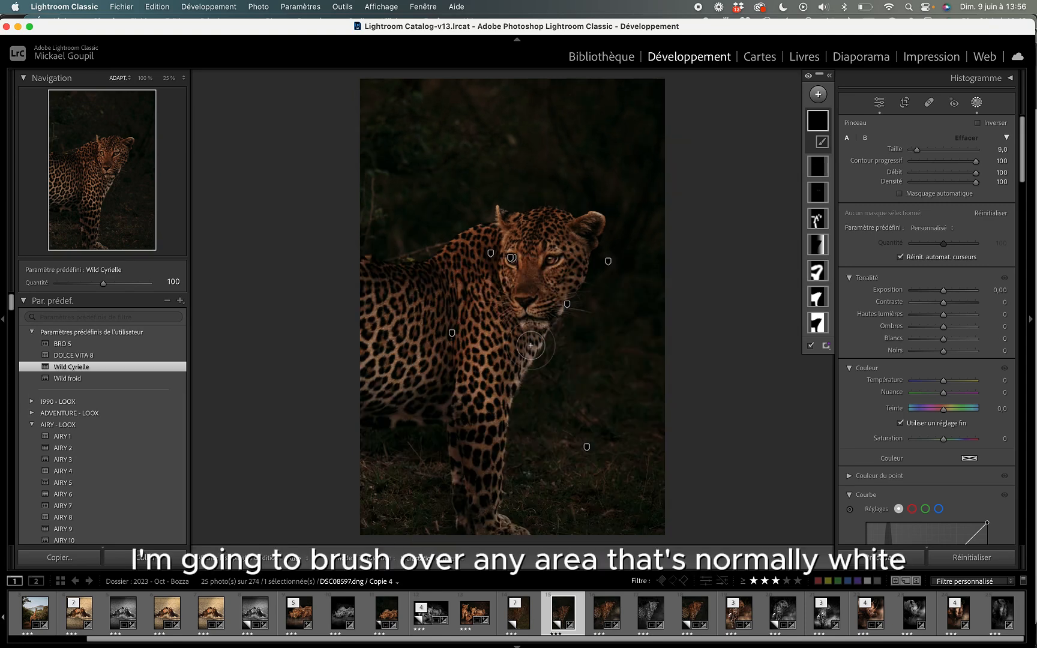
pyautogui.moveTo(535, 343)
pyautogui.mouseDown()
pyautogui.moveTo(510, 402)
pyautogui.moveTo(533, 339)
pyautogui.mouseUp()
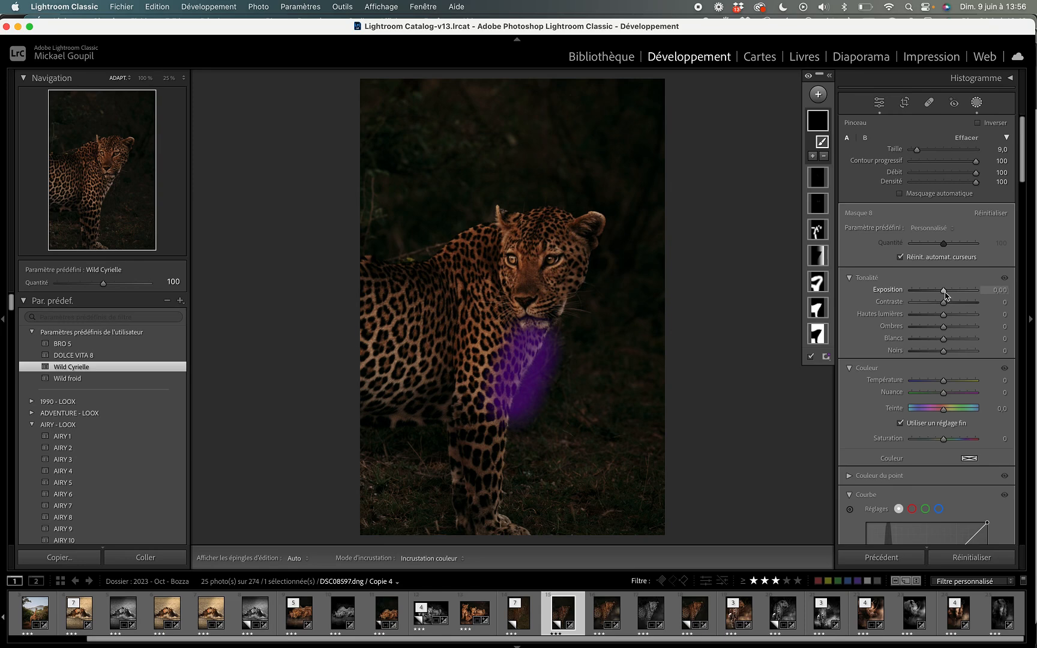
pyautogui.moveTo(945, 295); pyautogui.dragTo(948, 296)
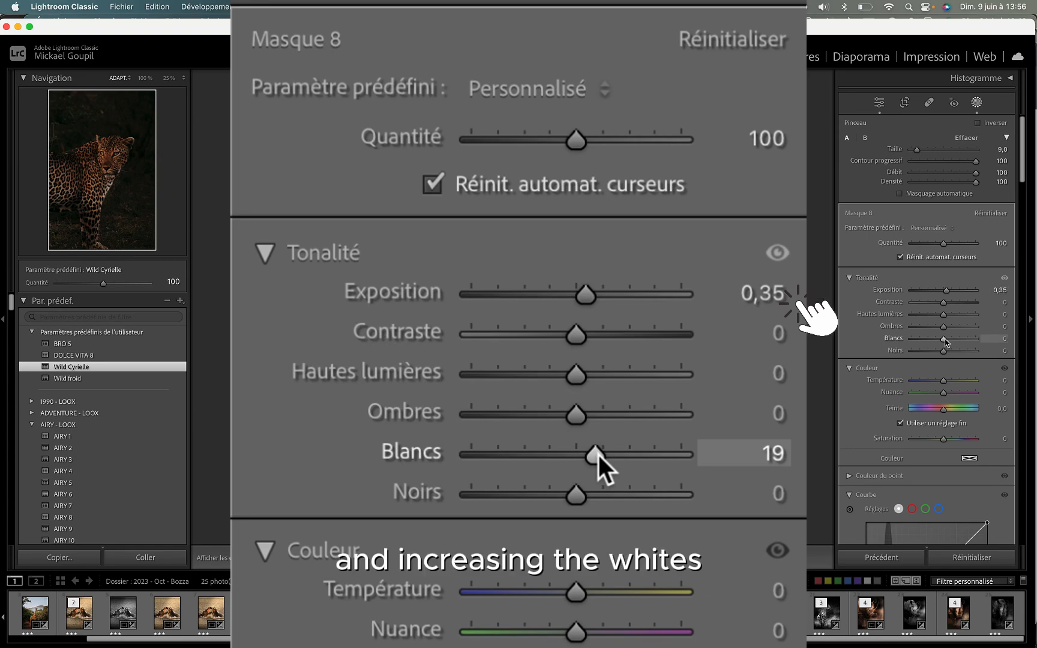
pyautogui.moveTo(945, 339); pyautogui.dragTo(948, 340)
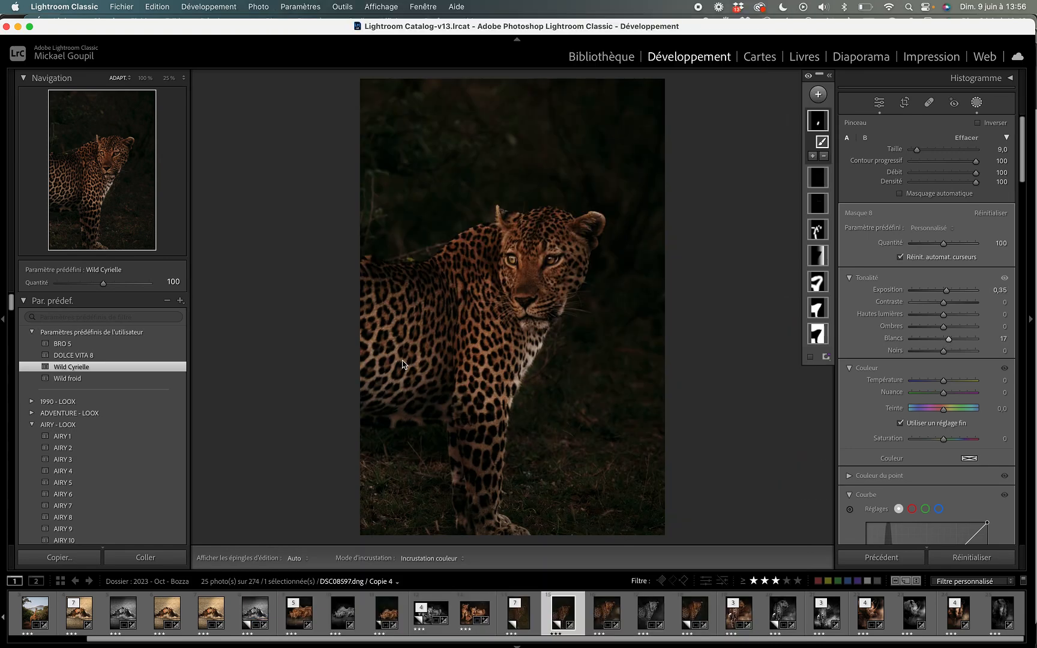
# Extend the brightening mask over the flank with brush size 22,0 and around the eyes and muzzle with size 7,0.
pyautogui.scroll(10, 399, 361)
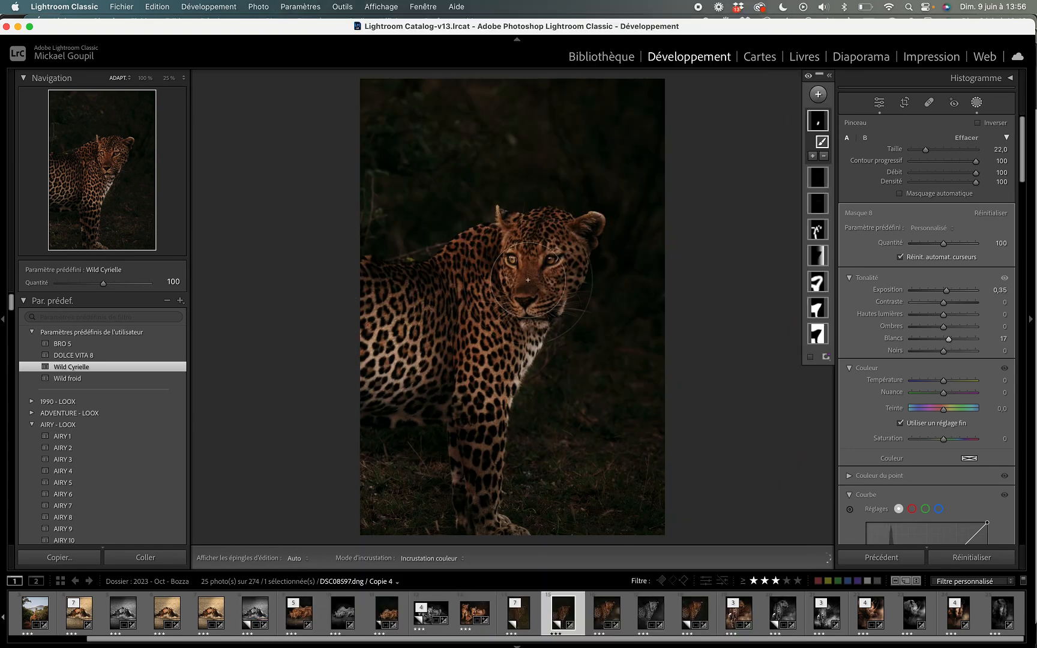
pyautogui.scroll(-10, 539, 257)
pyautogui.scroll(-1, 540, 257)
pyautogui.click(554, 254)
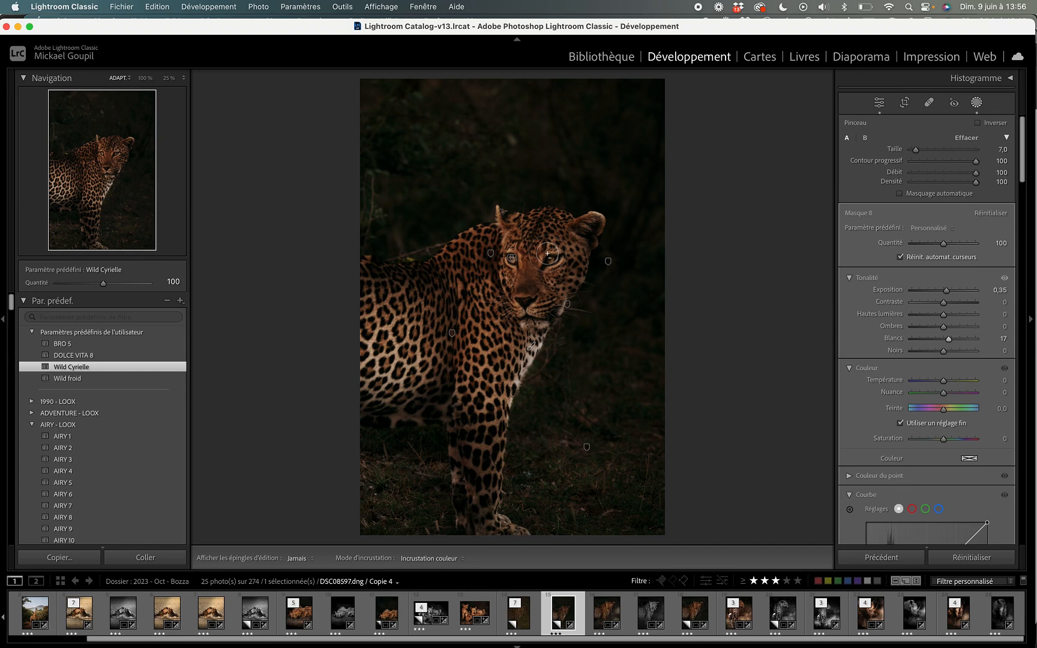
pyautogui.click(512, 252)
pyautogui.moveTo(528, 318); pyautogui.dragTo(519, 297)
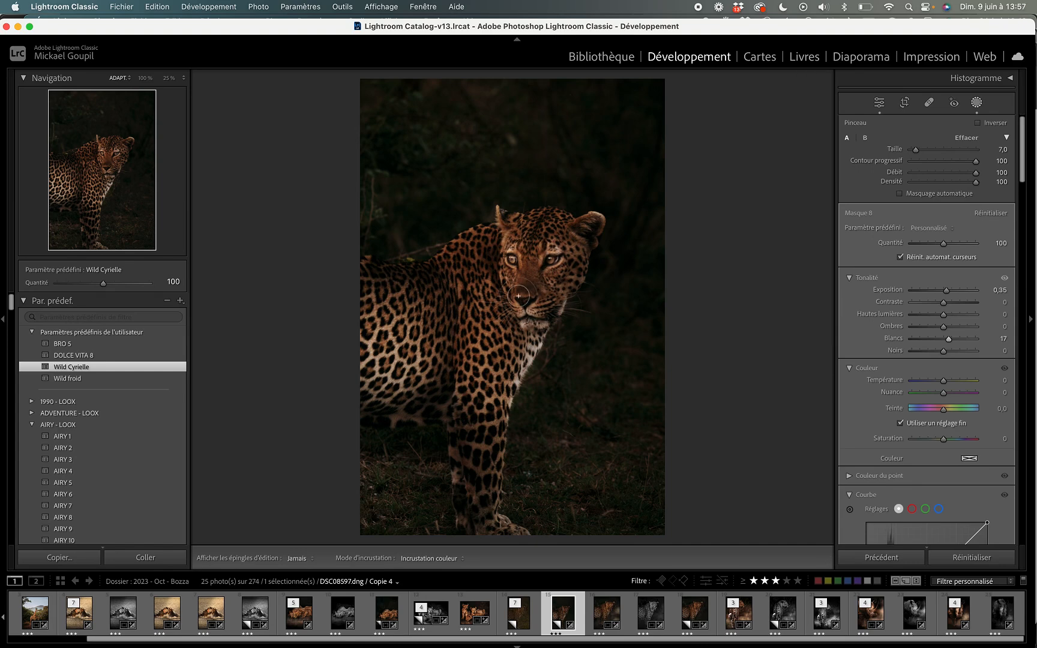
# Reduce the brush to size 2,0 and extend the brightening mask finely around both leopard eyes.
pyautogui.scroll(-3, 499, 225)
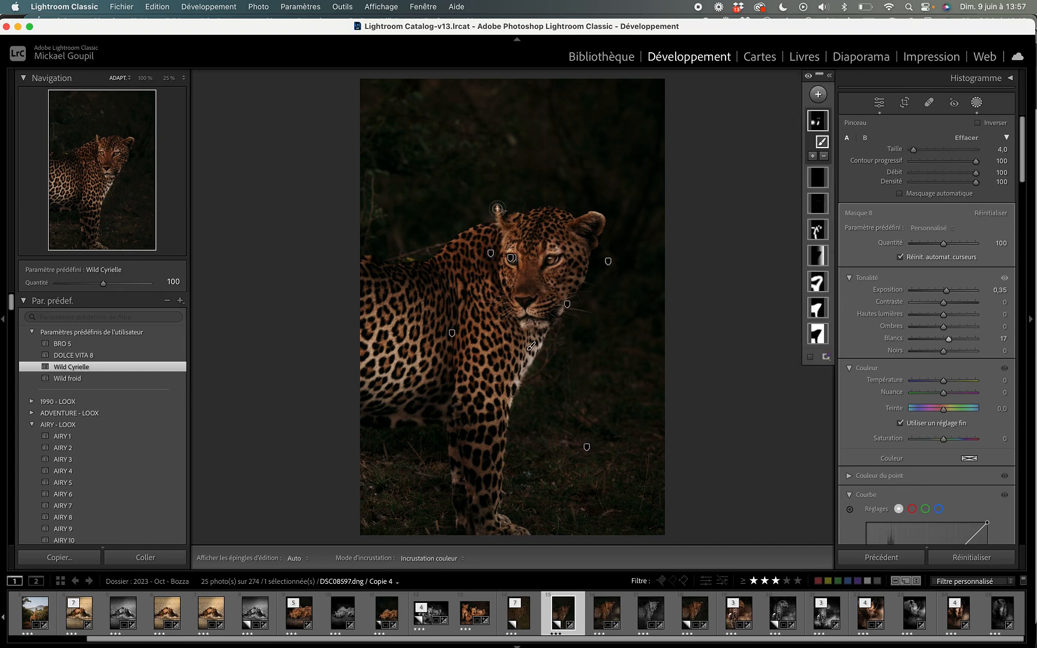
pyautogui.press('h')
pyautogui.press('h')
pyautogui.press('h')
pyautogui.press('h')
pyautogui.moveTo(559, 264); pyautogui.dragTo(512, 263)
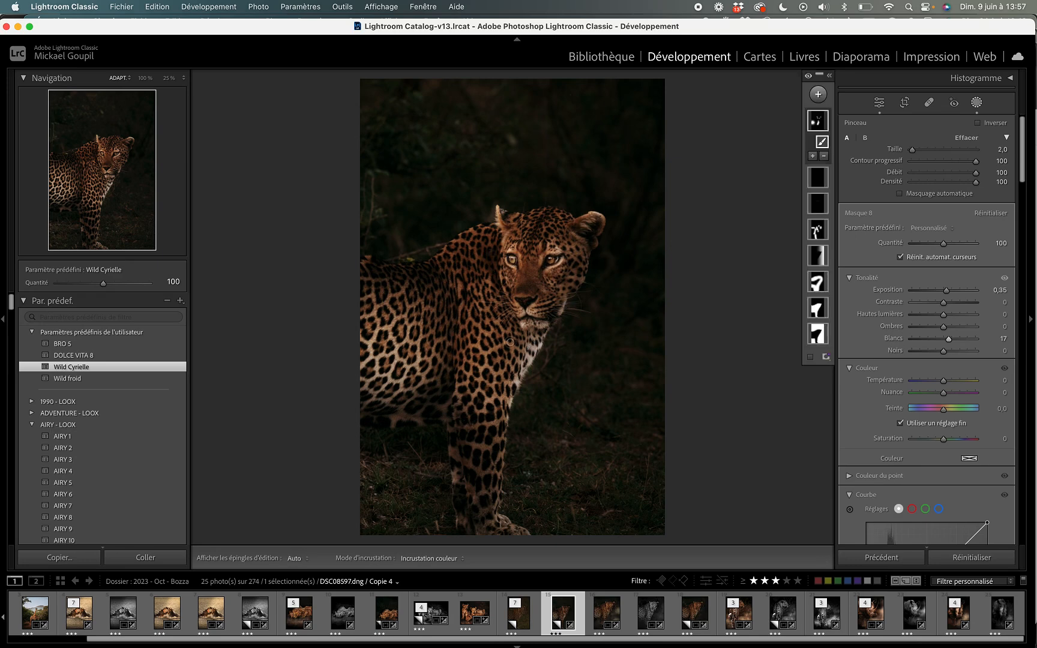
# Add a large radial gradient mask over the leopard's body and face, with temperature at 17 and exposure at 0,10.
pyautogui.click(818, 96)
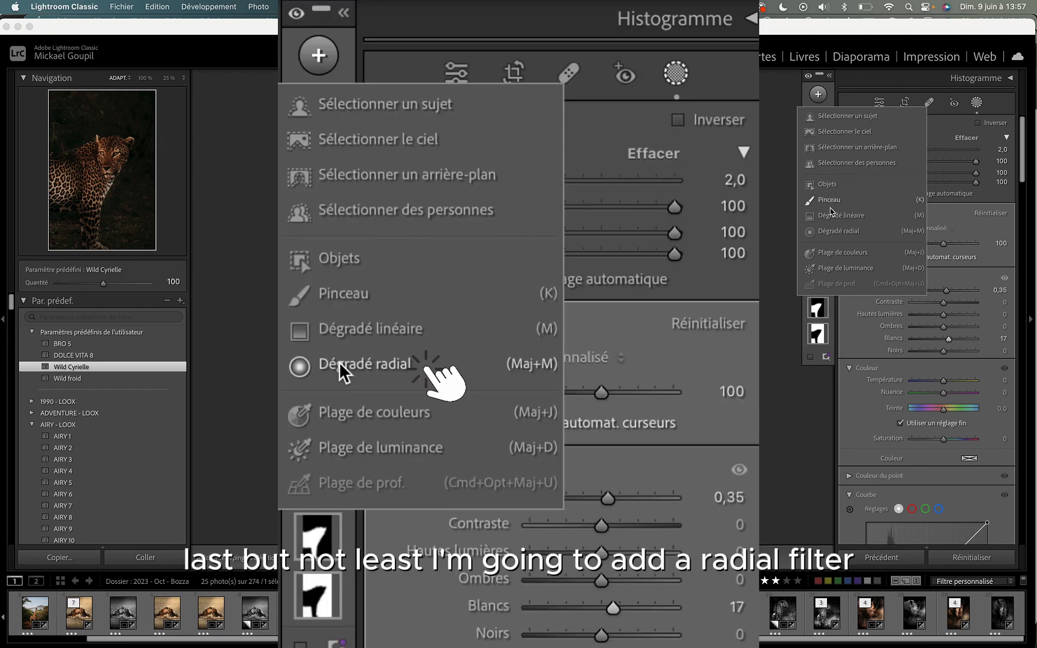
pyautogui.click(829, 233)
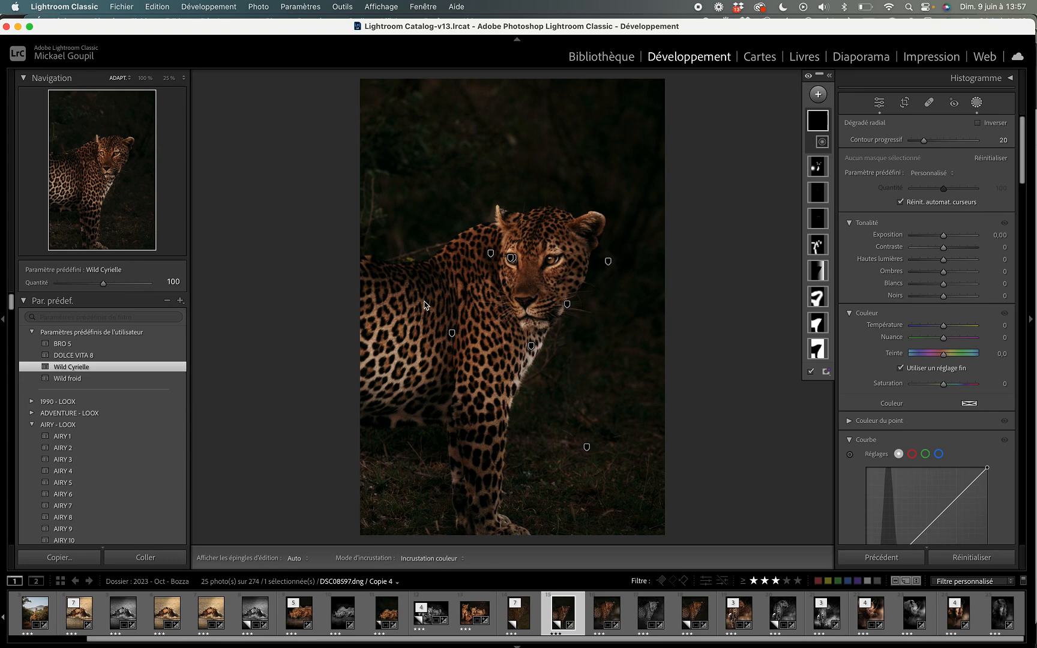
pyautogui.moveTo(394, 291); pyautogui.dragTo(504, 390)
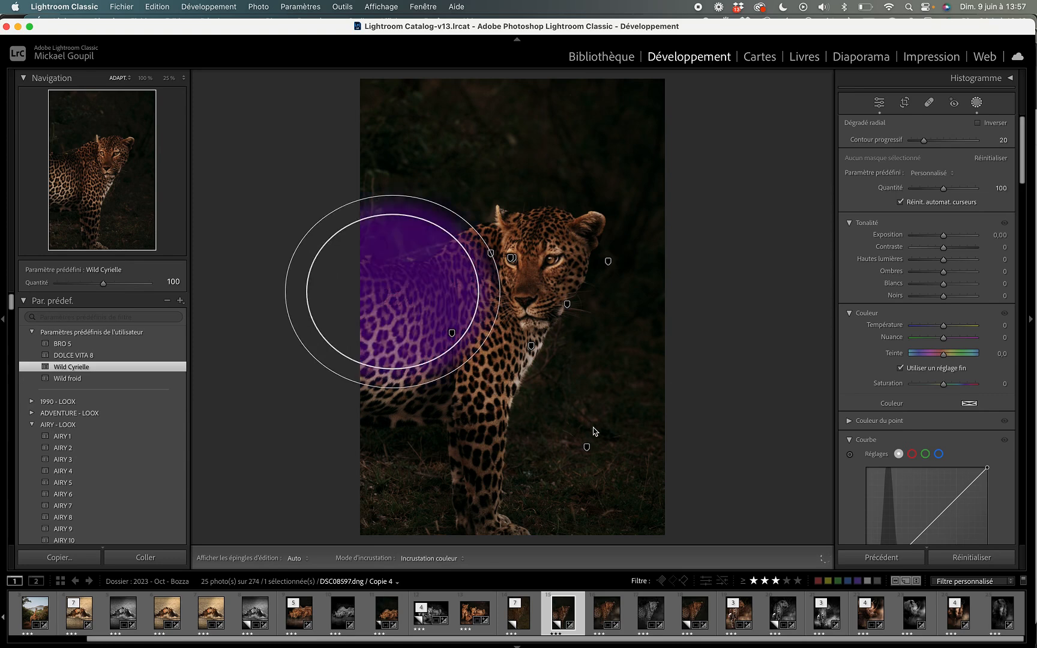
pyautogui.moveTo(594, 431); pyautogui.dragTo(576, 477)
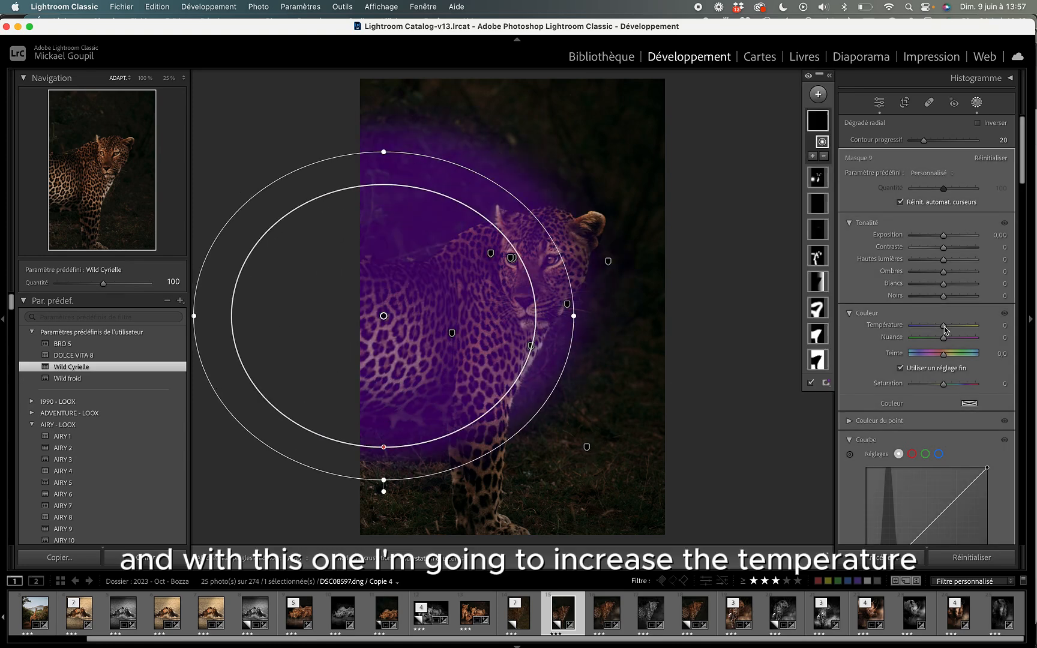
pyautogui.moveTo(943, 326); pyautogui.dragTo(948, 327)
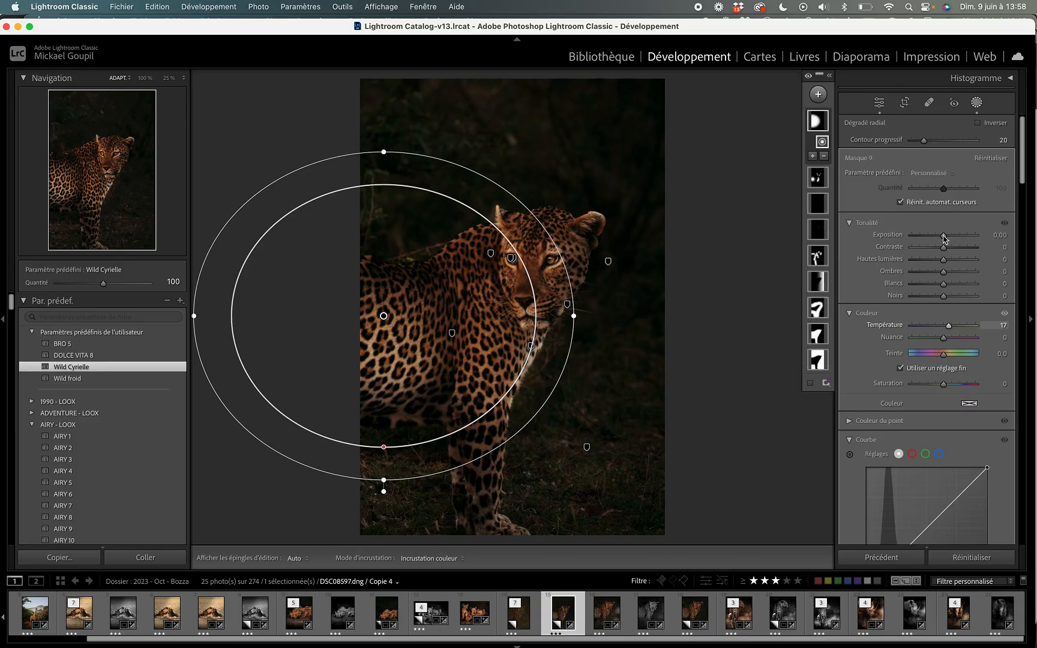
pyautogui.moveTo(943, 236); pyautogui.dragTo(945, 236)
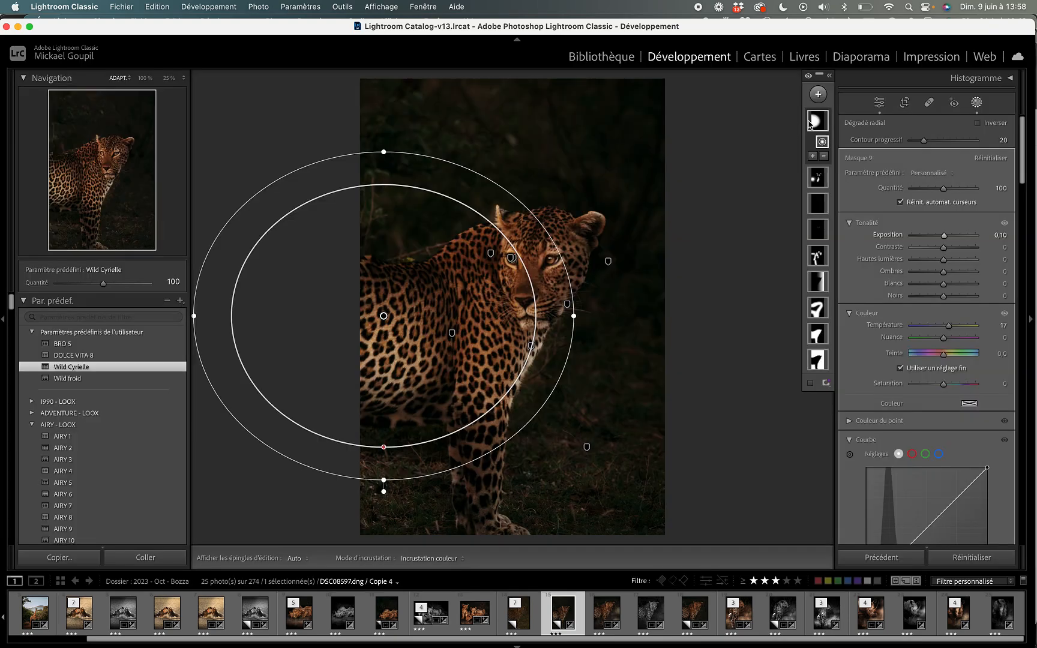
pyautogui.click(978, 103)
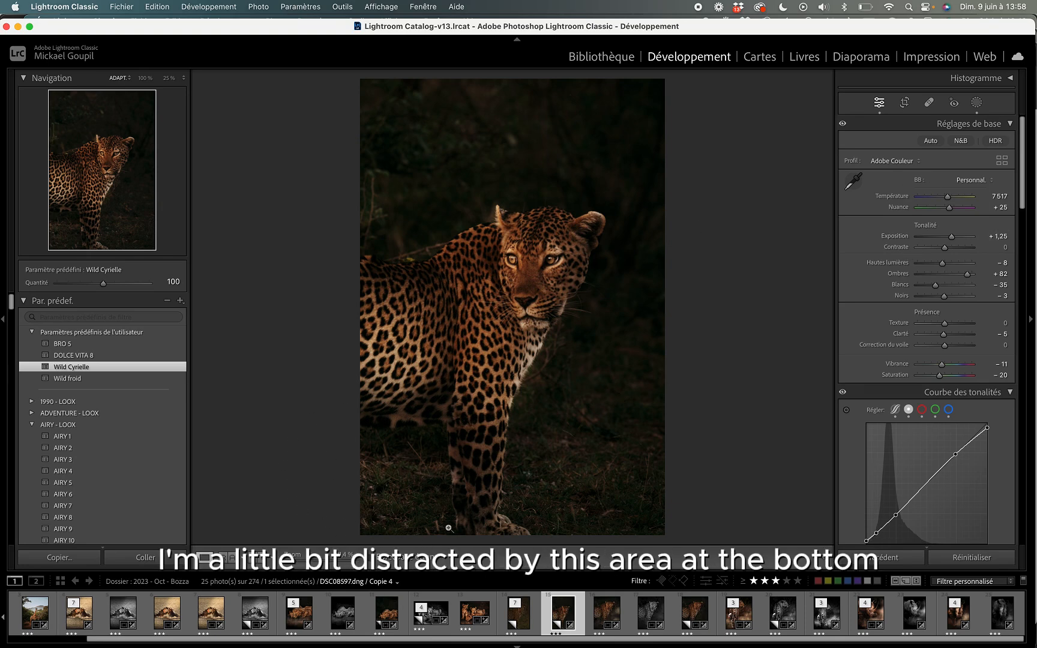
# Add a linear gradient mask rising from the photo's bottom edge to the leopard's belly, and subtract the subject from it.
pyautogui.click(976, 105)
pyautogui.click(817, 96)
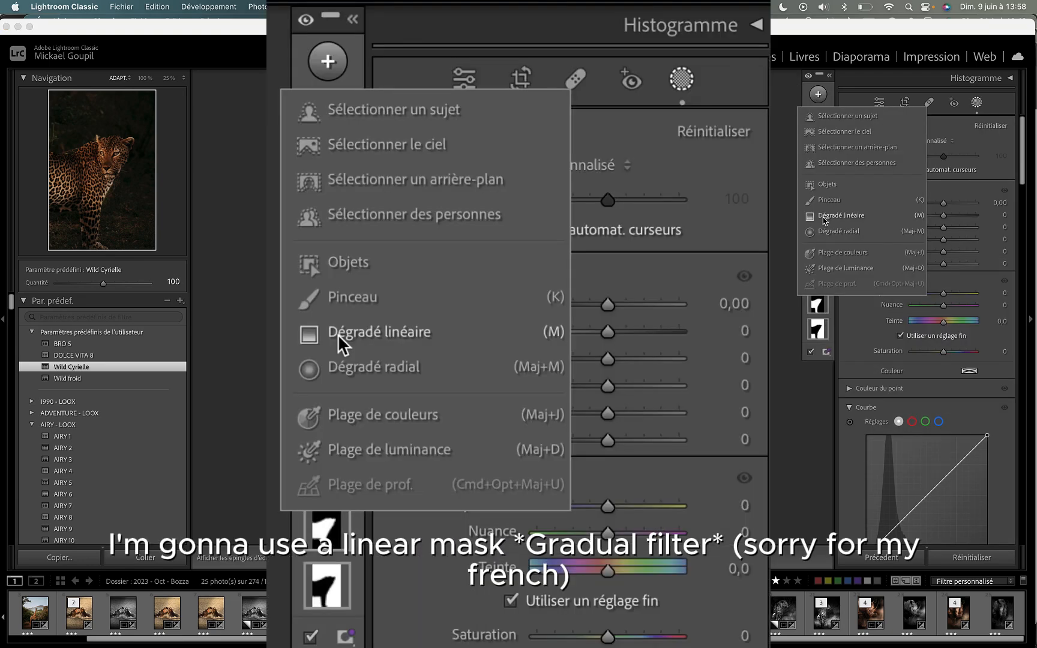
pyautogui.click(822, 217)
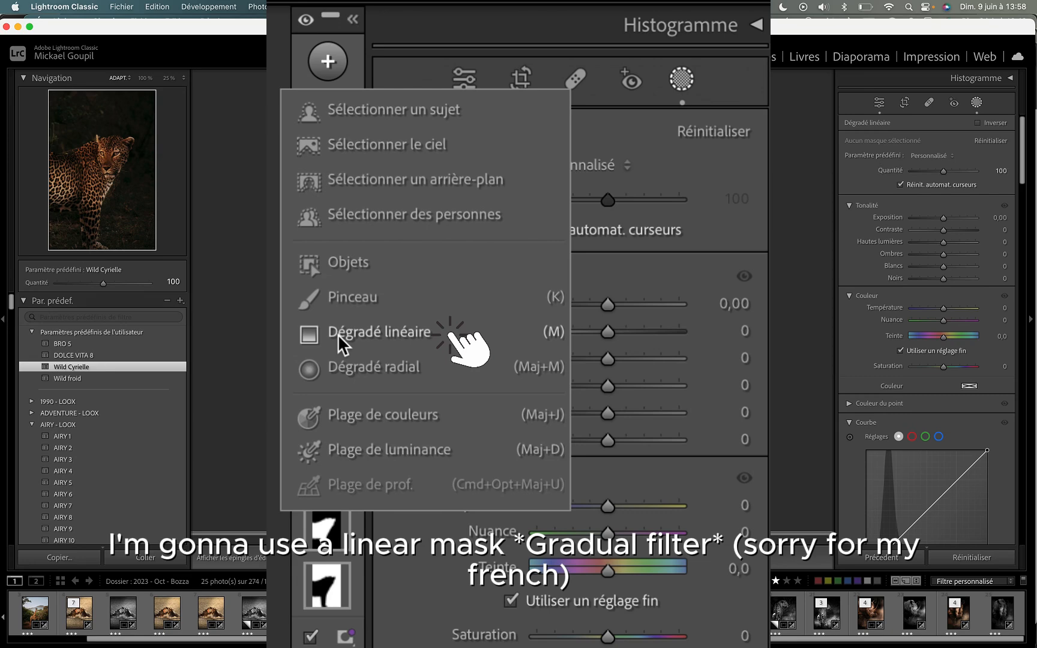
pyautogui.moveTo(493, 534); pyautogui.dragTo(494, 368)
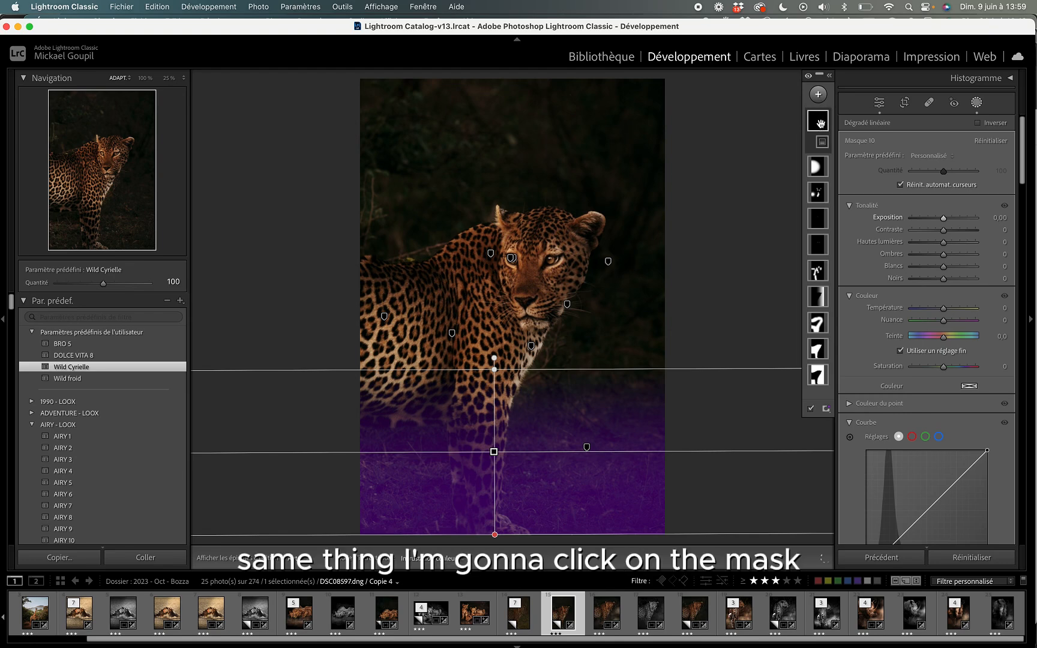
pyautogui.click(819, 123)
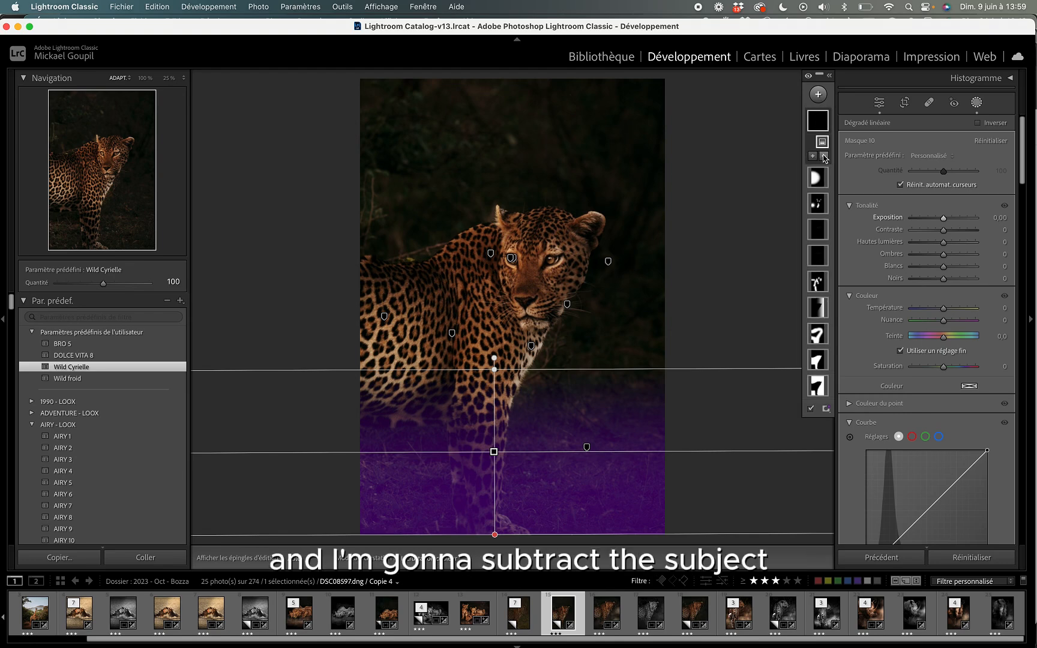
pyautogui.click(825, 160)
pyautogui.click(830, 183)
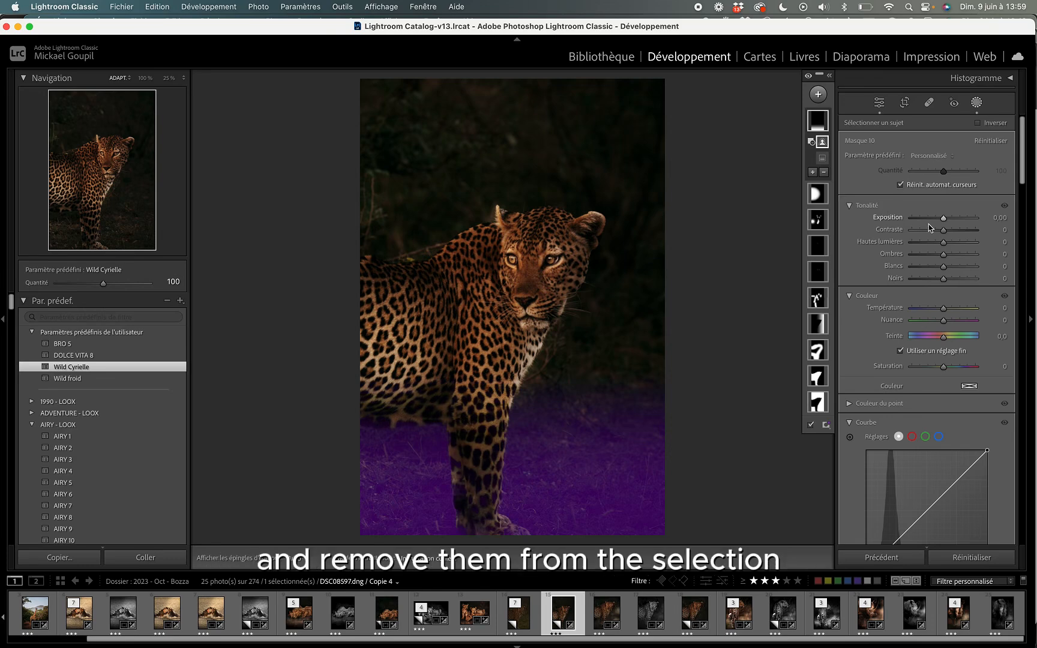
# Lower the exposure of the linear gradient mask to darken the grass, and compare the photo before and after.
pyautogui.moveTo(945, 220); pyautogui.dragTo(944, 220)
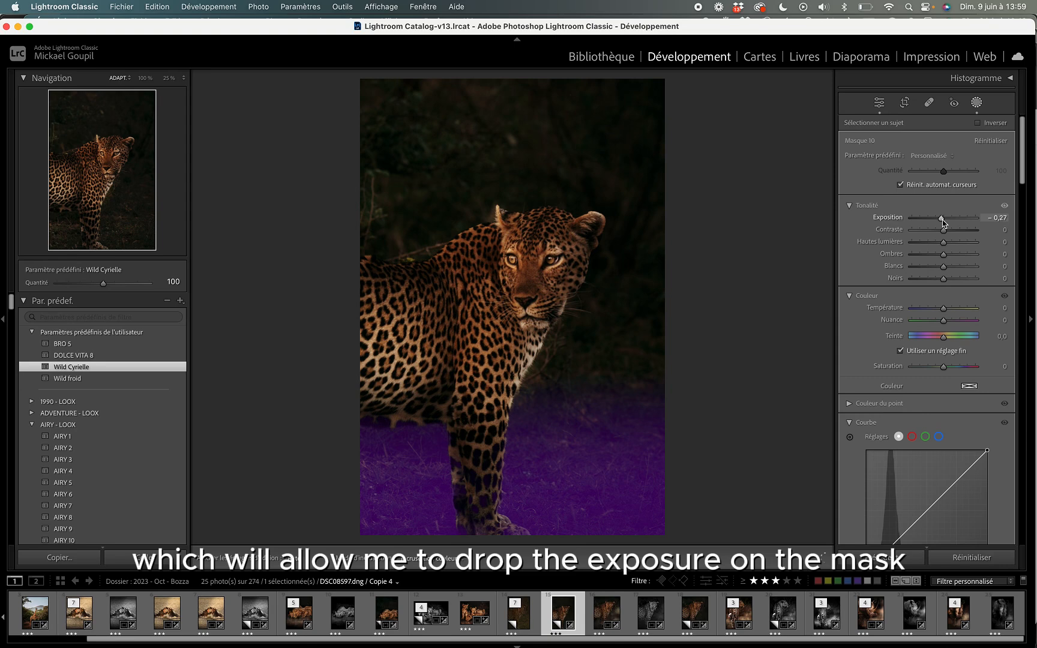
pyautogui.moveTo(943, 221); pyautogui.dragTo(940, 222)
pyautogui.click(976, 103)
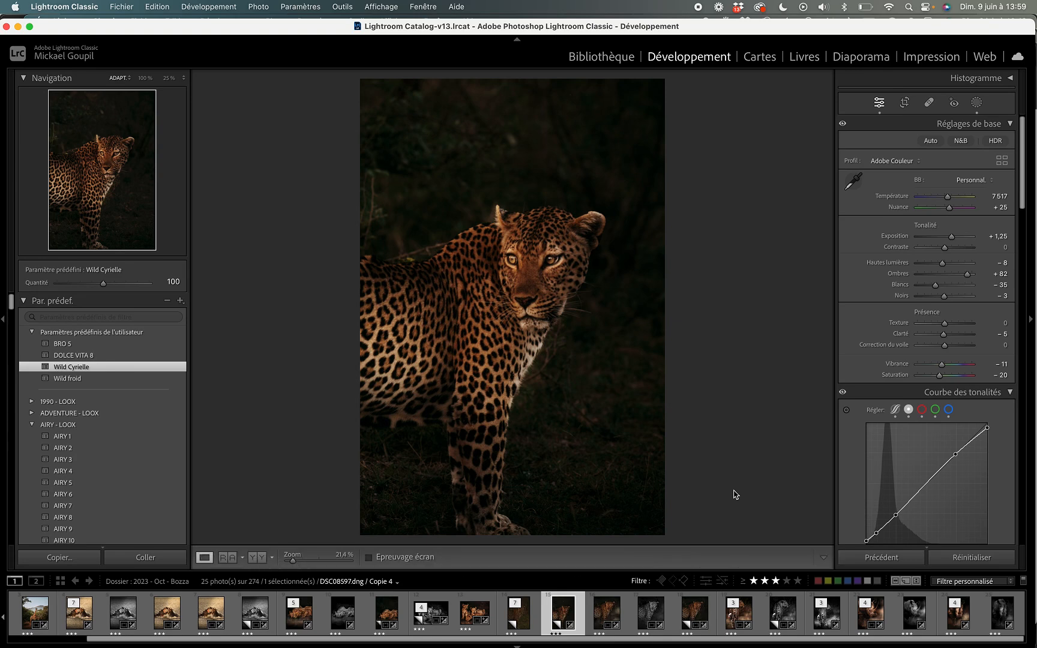
pyautogui.press('y')
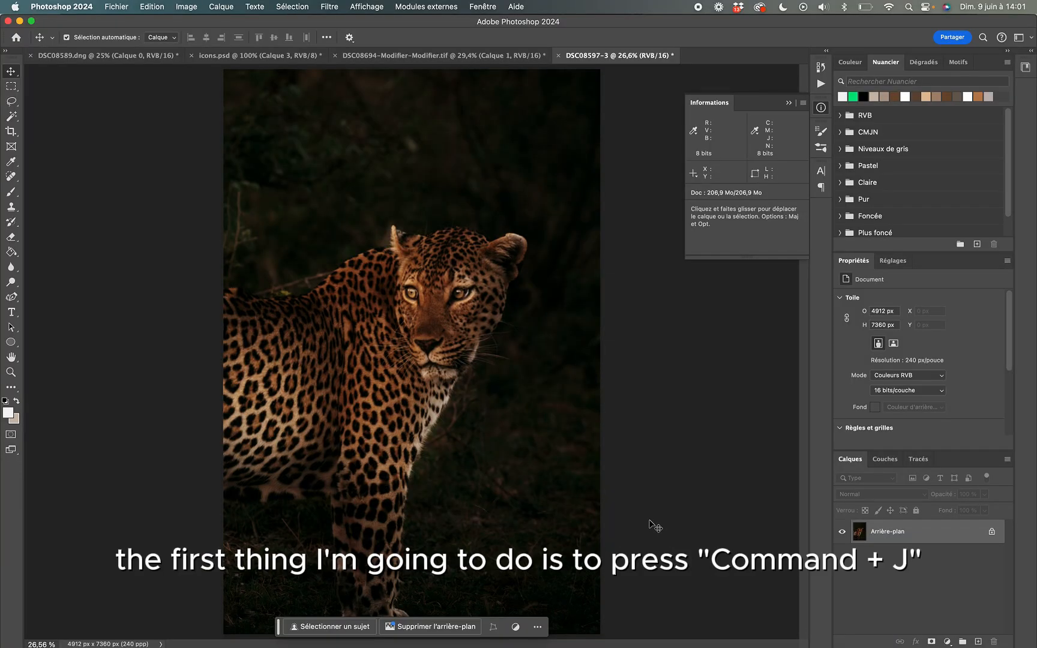
# In Photoshop, duplicate the background layer and prepare the smoke brush with the flow at 88 %.
pyautogui.press('super+j')
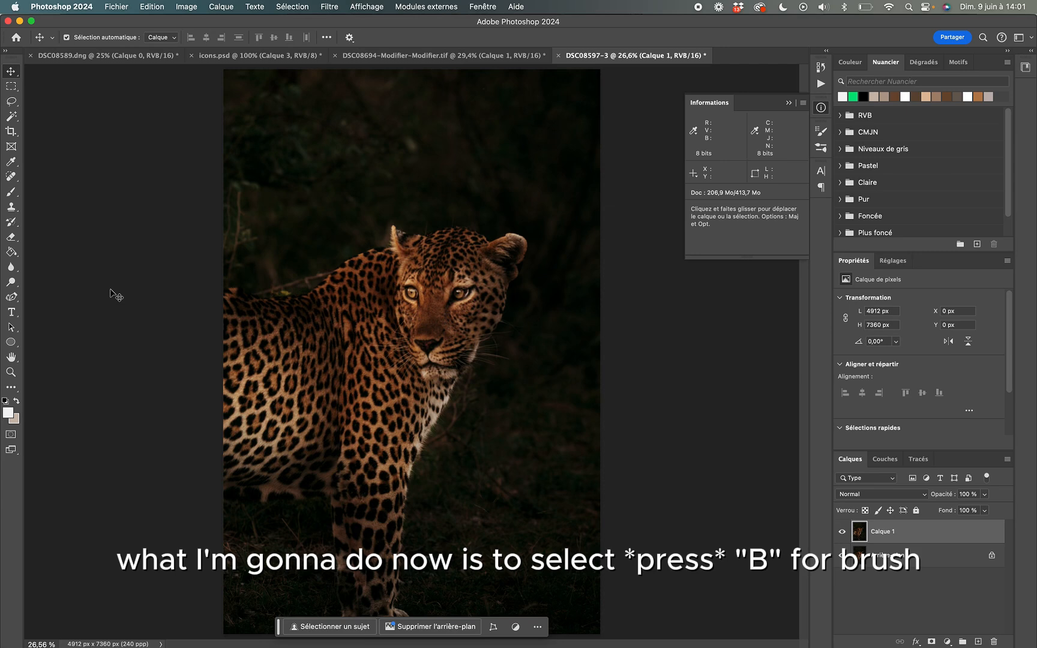
pyautogui.press('b')
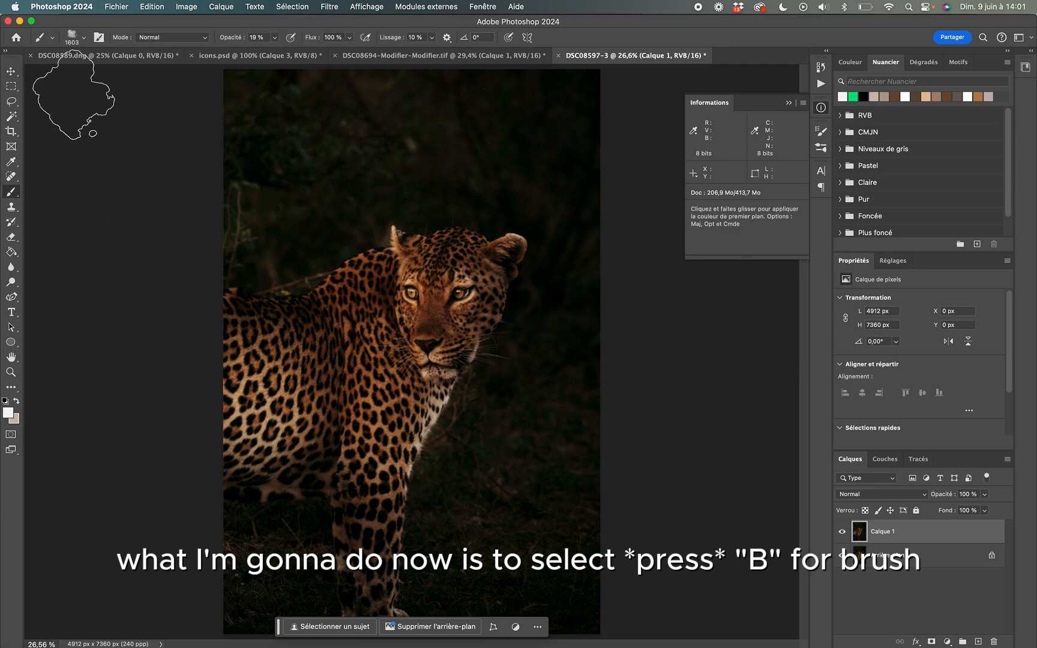
pyautogui.click(83, 40)
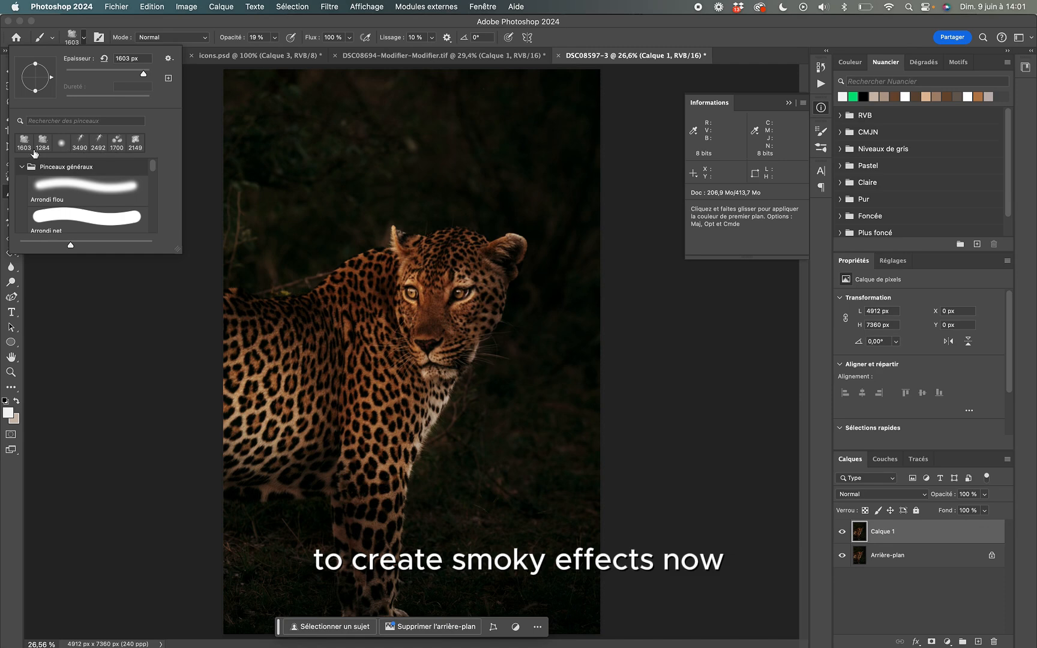
pyautogui.click(713, 489)
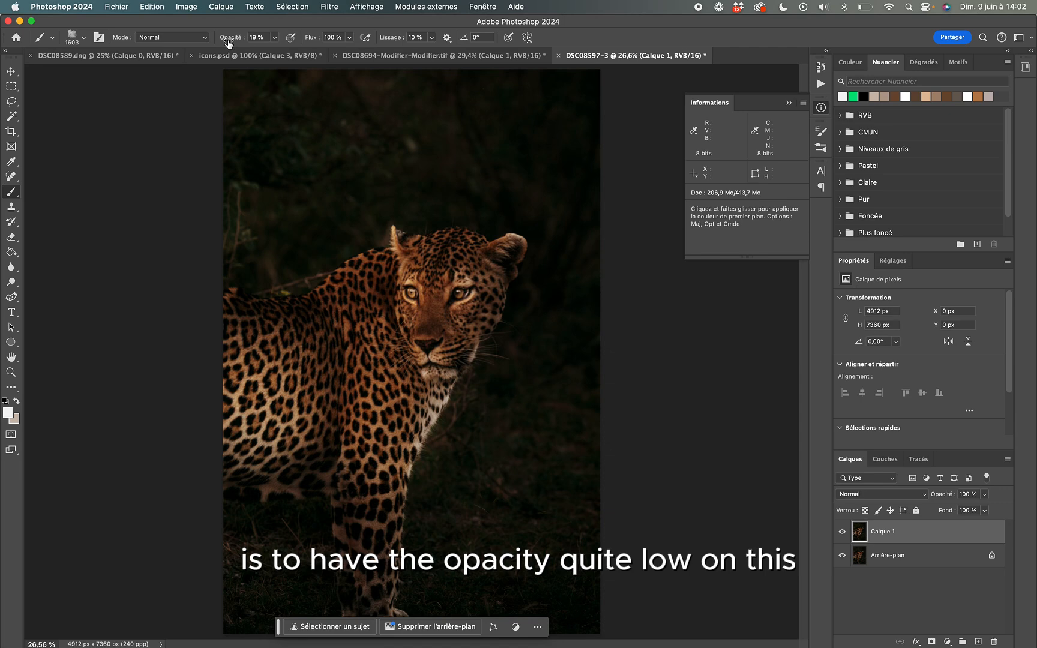
pyautogui.moveTo(315, 40); pyautogui.dragTo(312, 39)
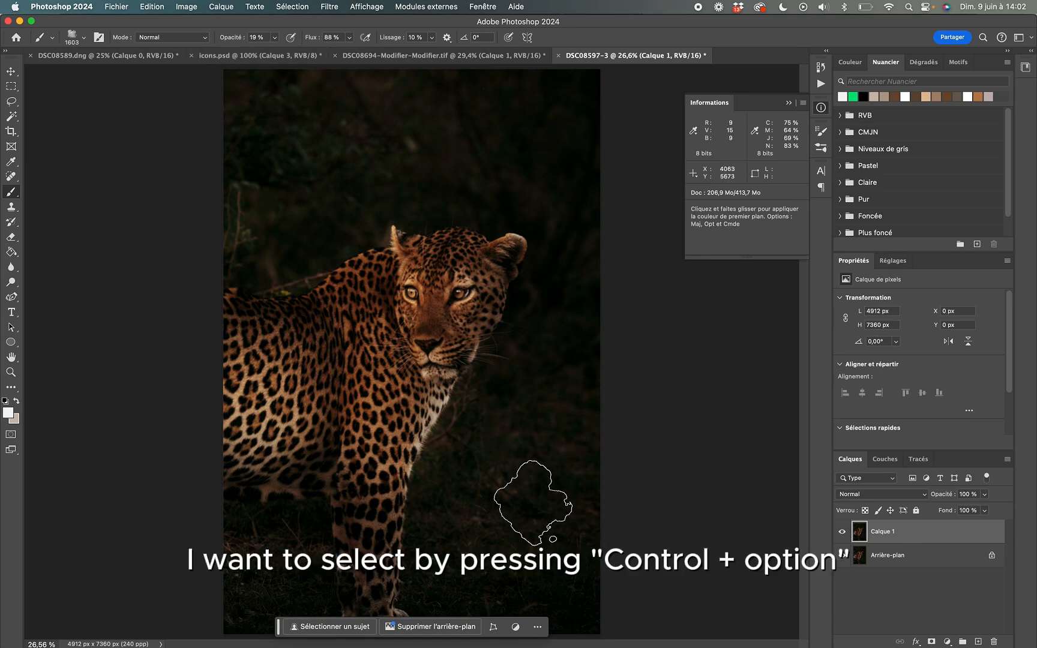
# Enlarge the smoke brush to 3410 px and paint faint white smoke over the dark background in front of the leopard.
pyautogui.moveTo(534, 504)
pyautogui.mouseDown()
pyautogui.moveTo(651, 525)
pyautogui.moveTo(681, 519)
pyautogui.mouseUp()
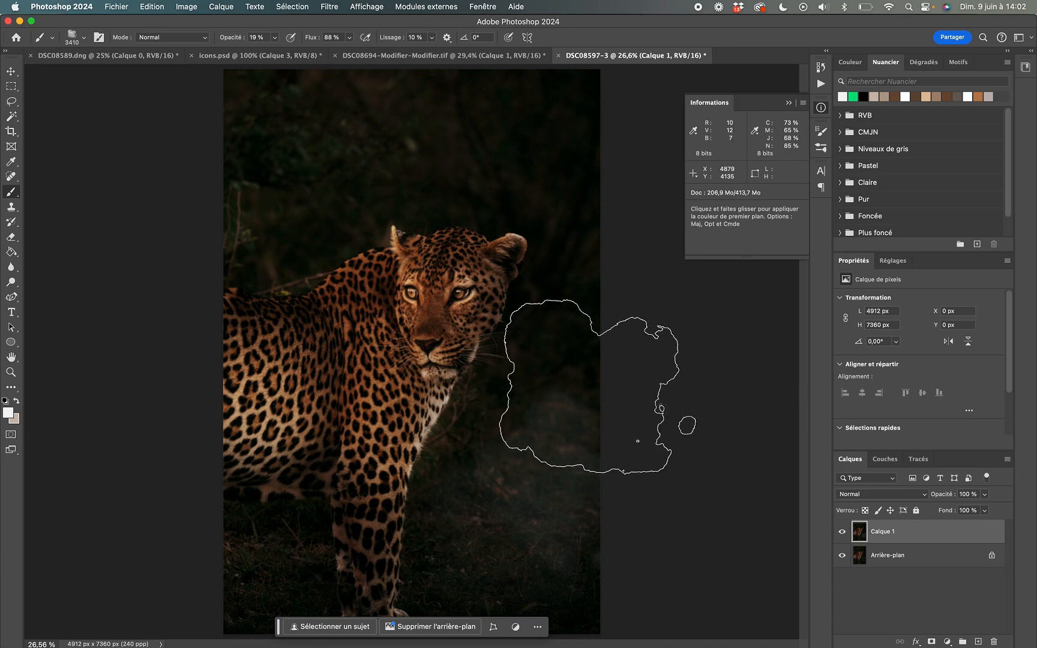
pyautogui.moveTo(501, 536)
pyautogui.mouseDown()
pyautogui.moveTo(498, 475)
pyautogui.moveTo(544, 474)
pyautogui.moveTo(527, 475)
pyautogui.moveTo(567, 372)
pyautogui.mouseUp()
pyautogui.moveTo(526, 524); pyautogui.dragTo(459, 555)
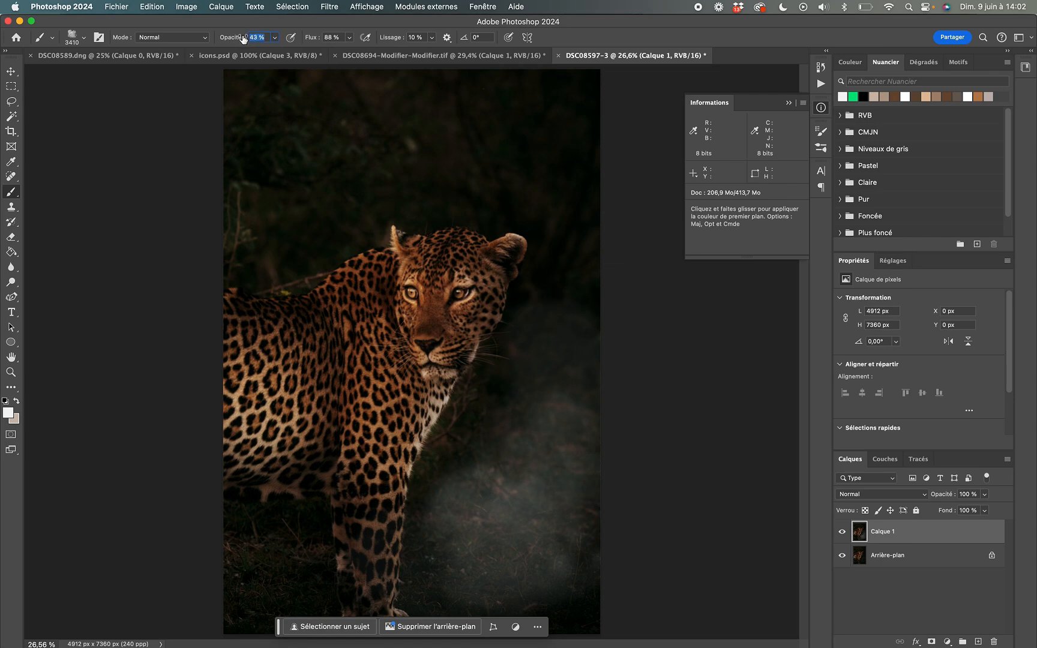
# Raise the brush opacity to 45 % and build up denser white smoke in front of the leopard's chest and leg.
pyautogui.moveTo(242, 39); pyautogui.dragTo(245, 39)
pyautogui.moveTo(543, 515)
pyautogui.mouseDown()
pyautogui.moveTo(542, 481)
pyautogui.moveTo(572, 406)
pyautogui.moveTo(571, 380)
pyautogui.mouseUp()
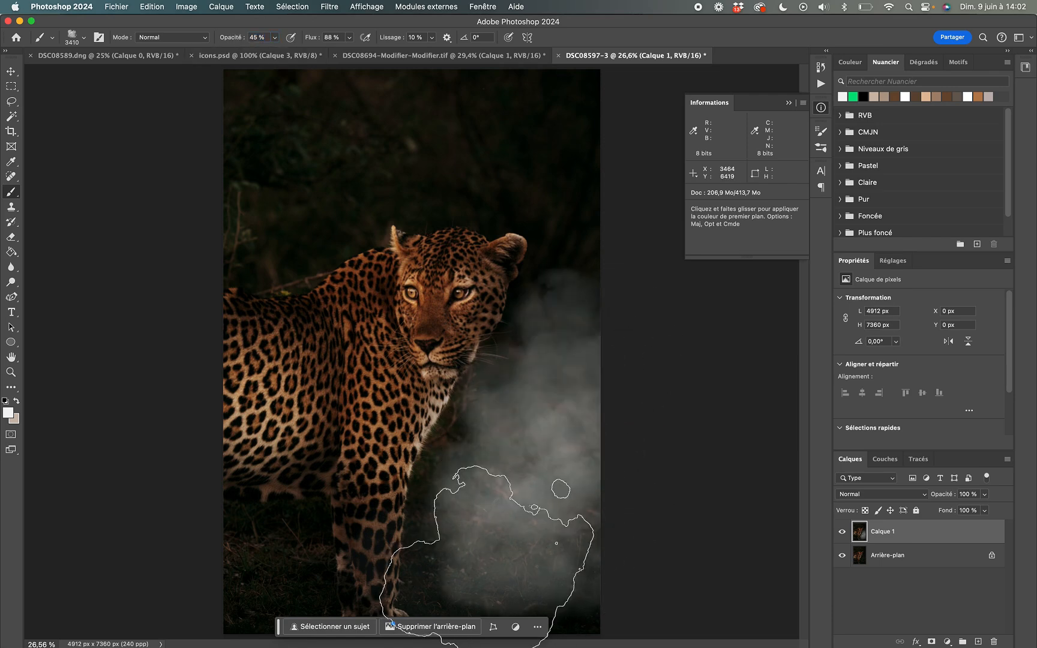
pyautogui.click(487, 555)
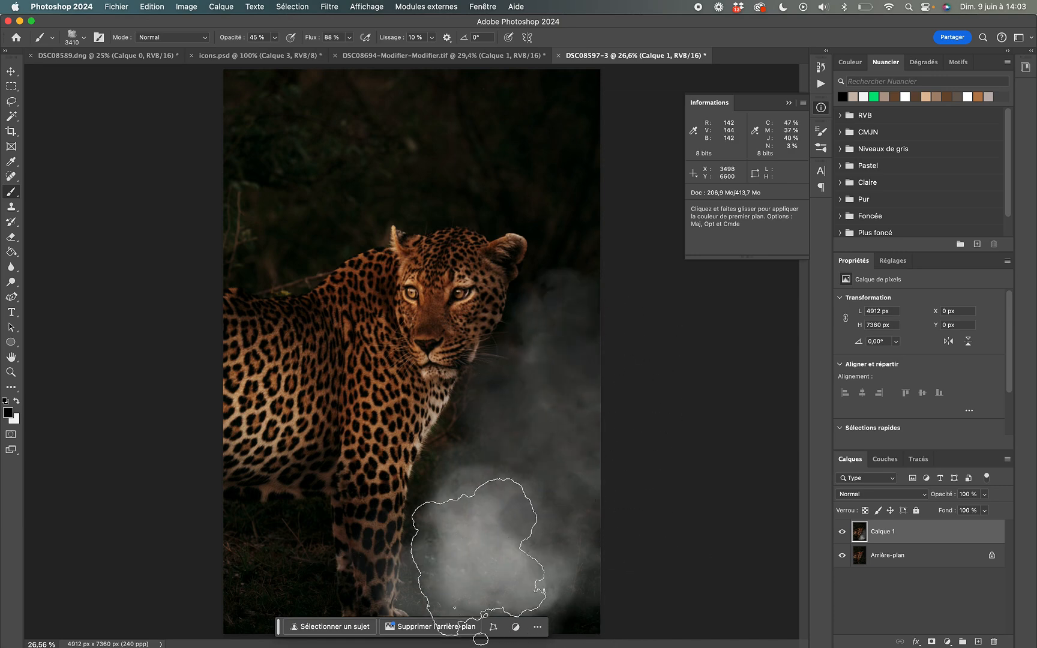
# Dab black over the brightest smoke patch beside the leopard's front leg to tone it down.
pyautogui.click(513, 563)
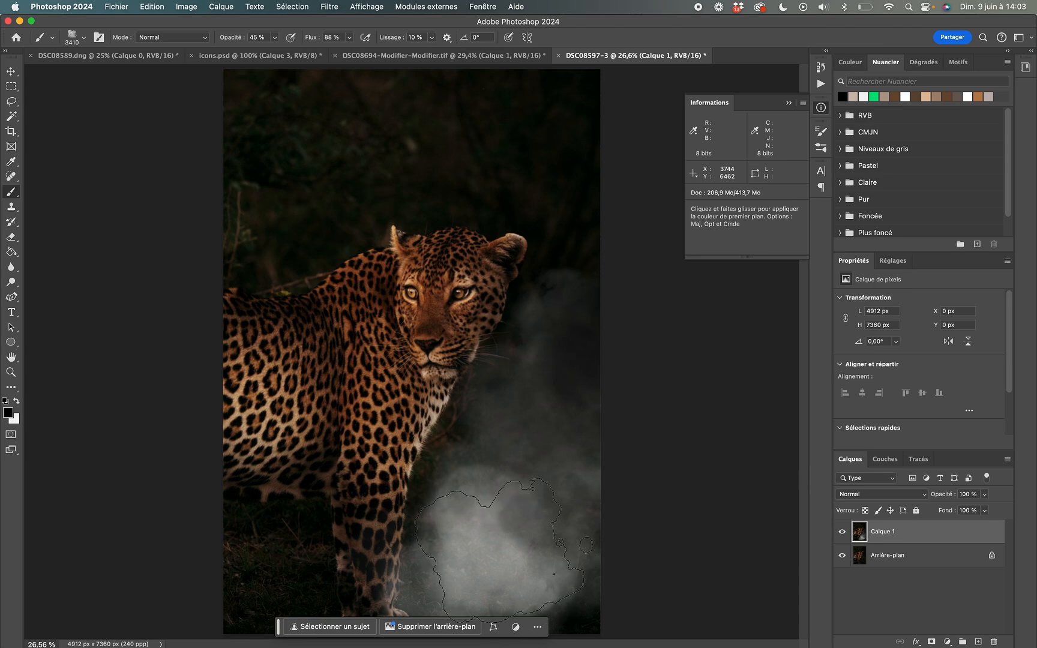
pyautogui.click(509, 544)
pyautogui.click(492, 548)
pyautogui.click(463, 551)
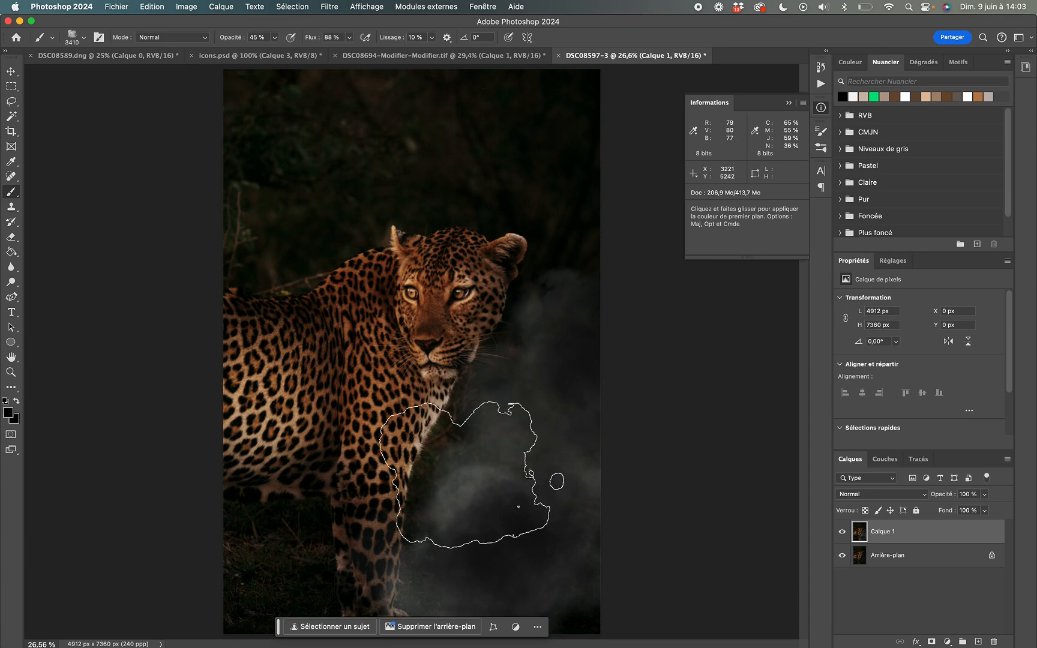
# Paint beige dust over the smoke in front of the leopard with a light beige swatch, and switch back to Lightroom Classic.
pyautogui.click(863, 96)
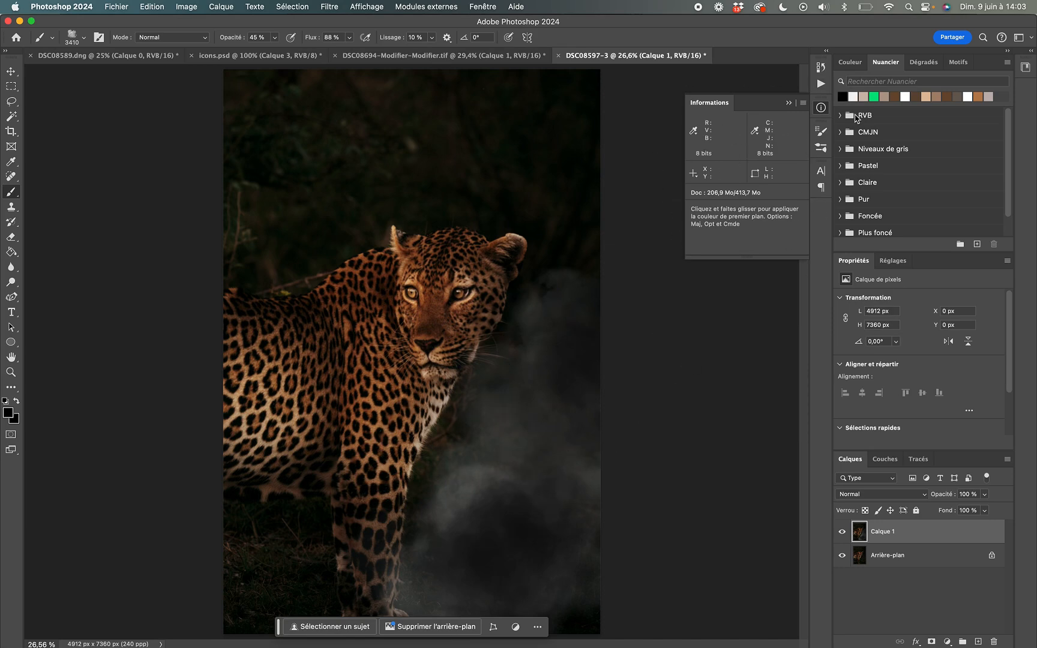
pyautogui.click(867, 96)
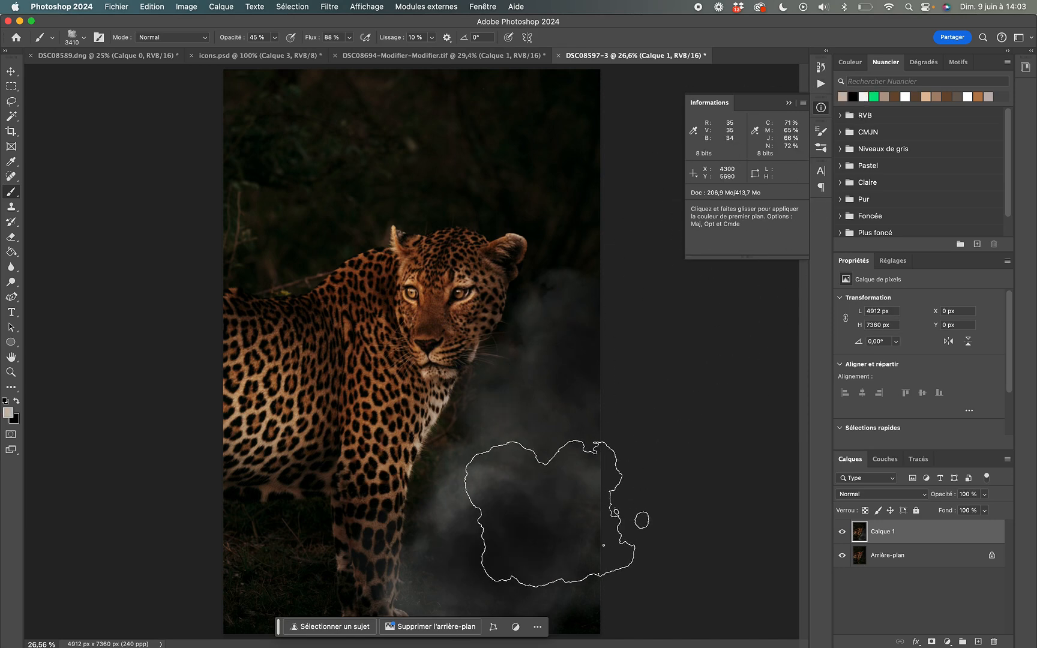
pyautogui.moveTo(564, 553); pyautogui.dragTo(571, 522)
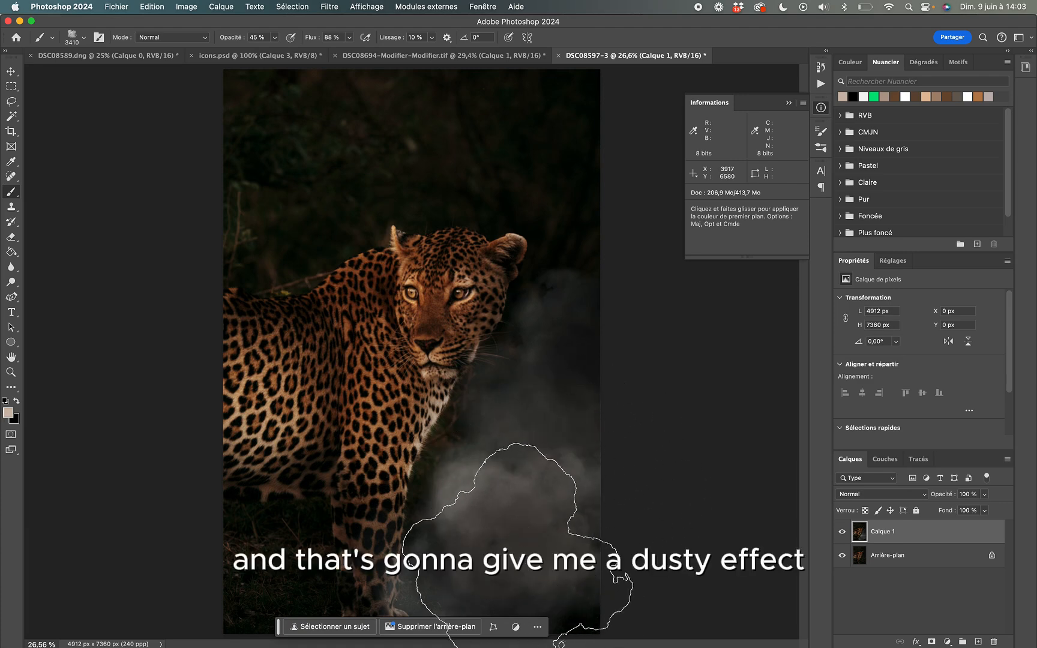
pyautogui.click(586, 420)
pyautogui.click(581, 389)
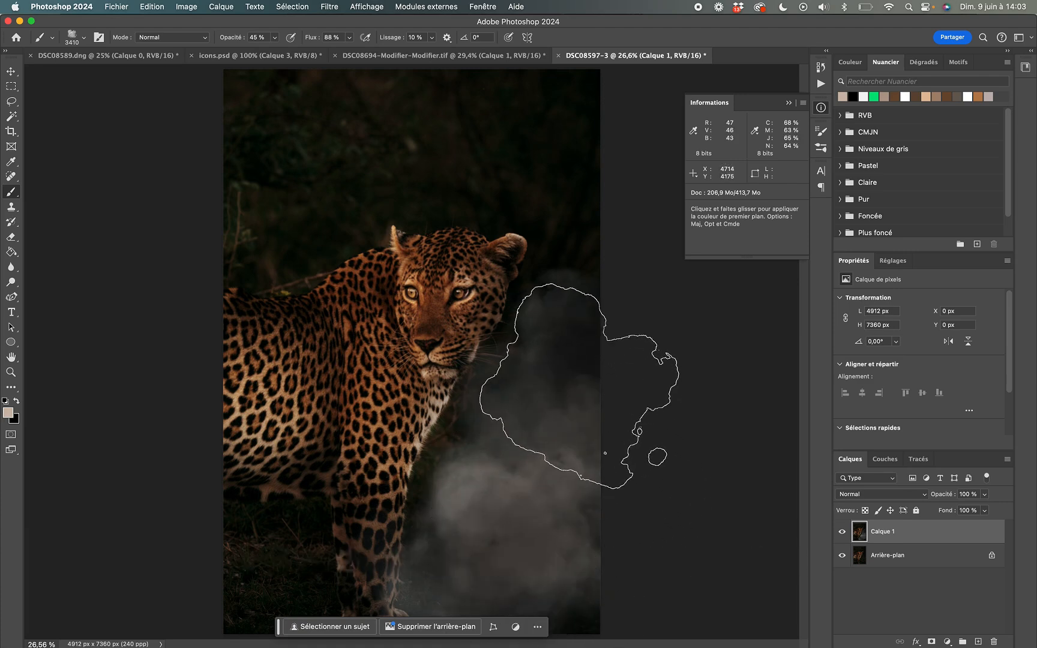
pyautogui.click(585, 390)
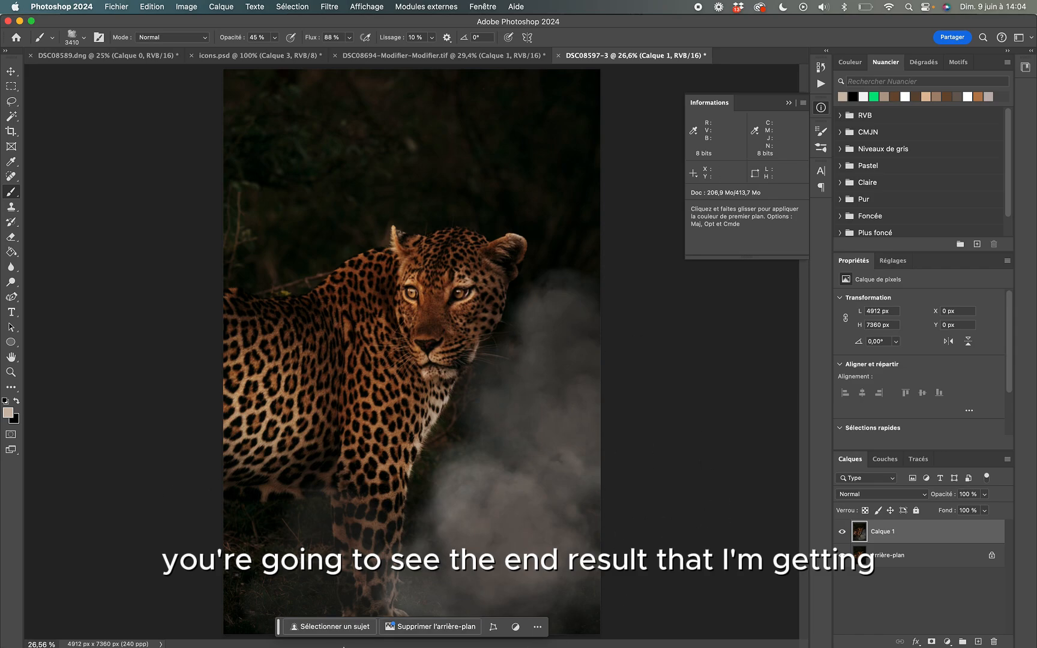
pyautogui.press('super+Tab')
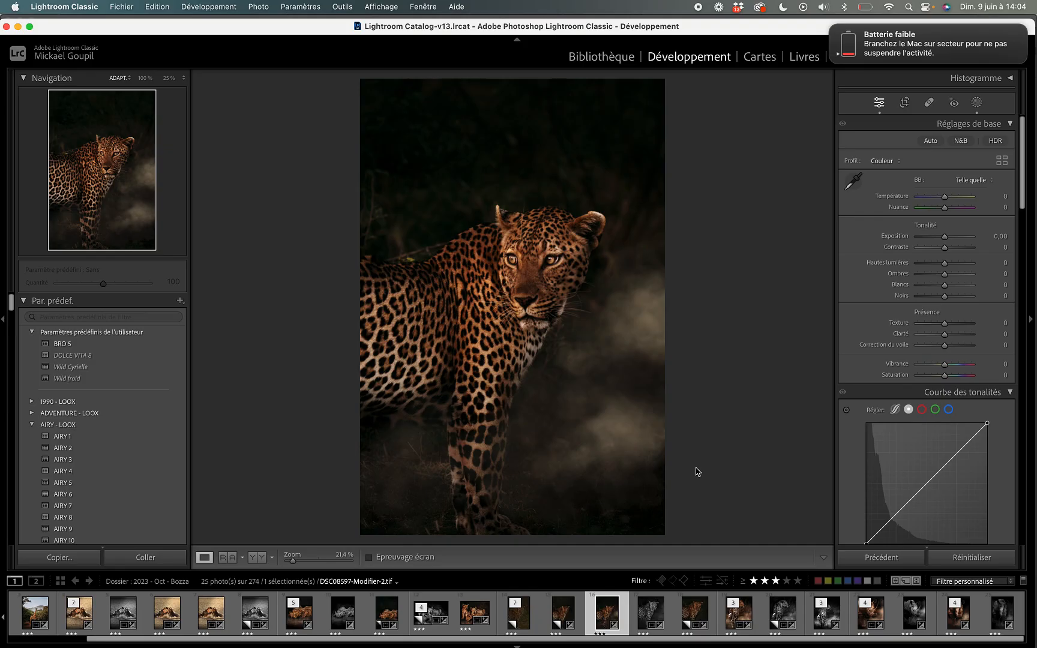